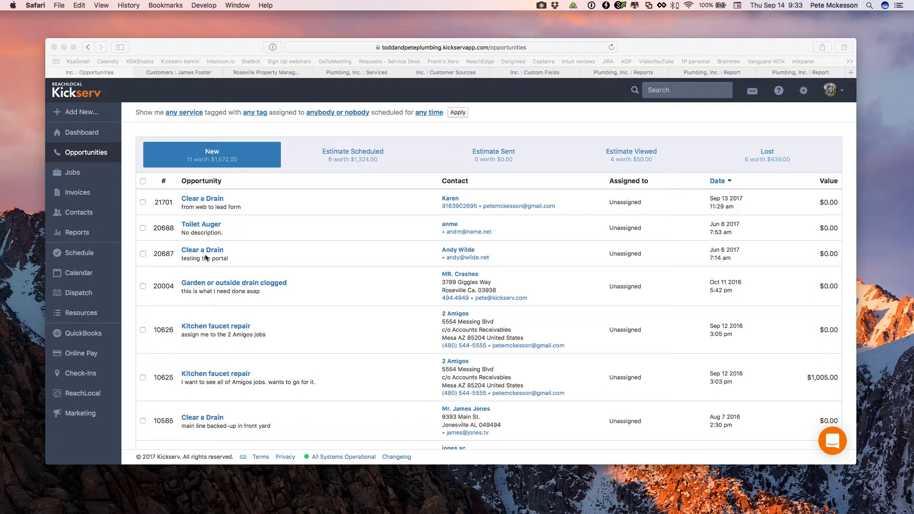
# Step: Open the residential service-location customer record and start adding a new tag
pyautogui.click(193, 74)
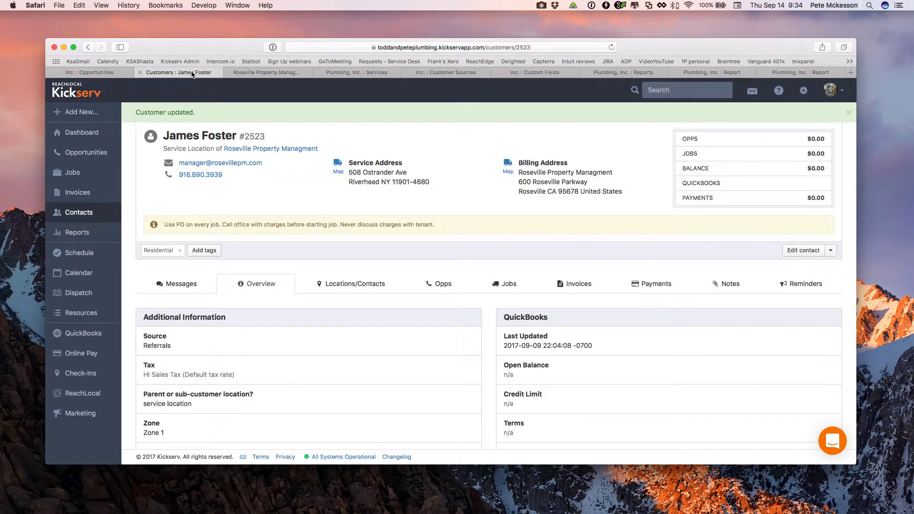
pyautogui.click(207, 253)
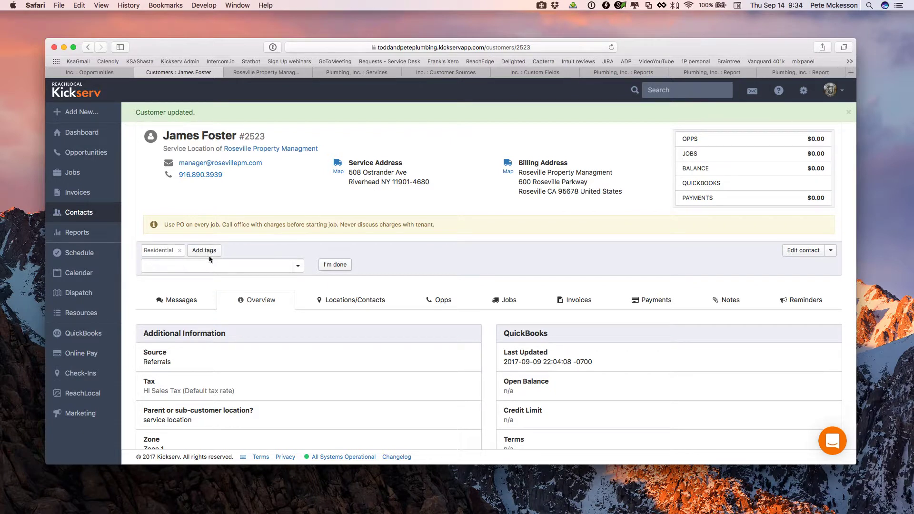
# Step: Browse the available tags without adding any, then go to the Roseville Property Managment record
pyautogui.click(298, 265)
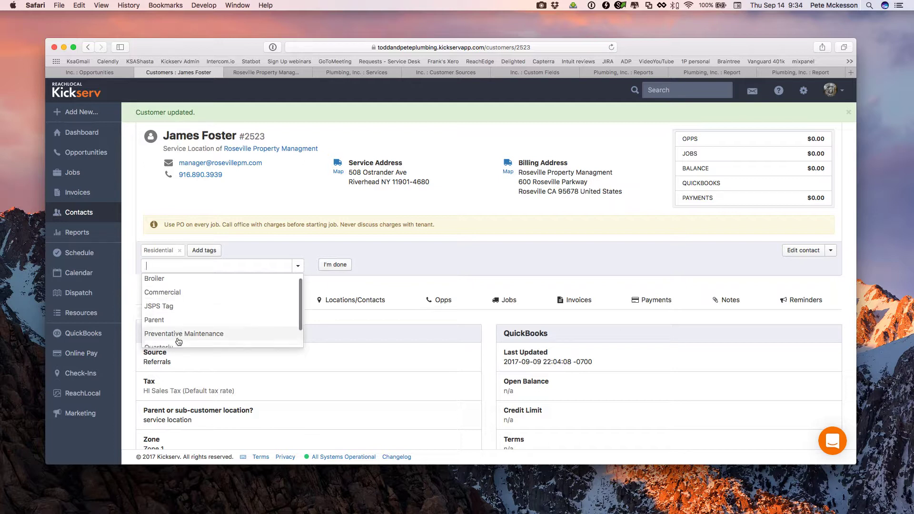
pyautogui.scroll(-2, 181, 339)
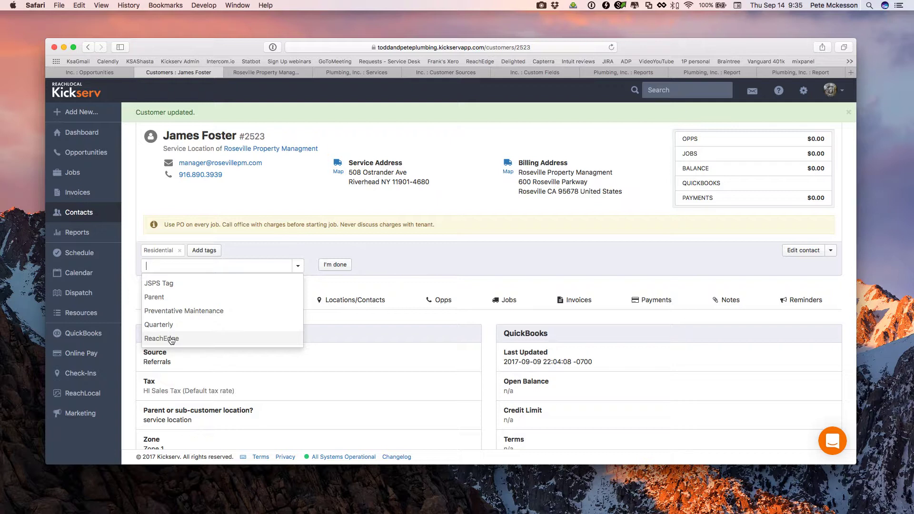
pyautogui.click(259, 246)
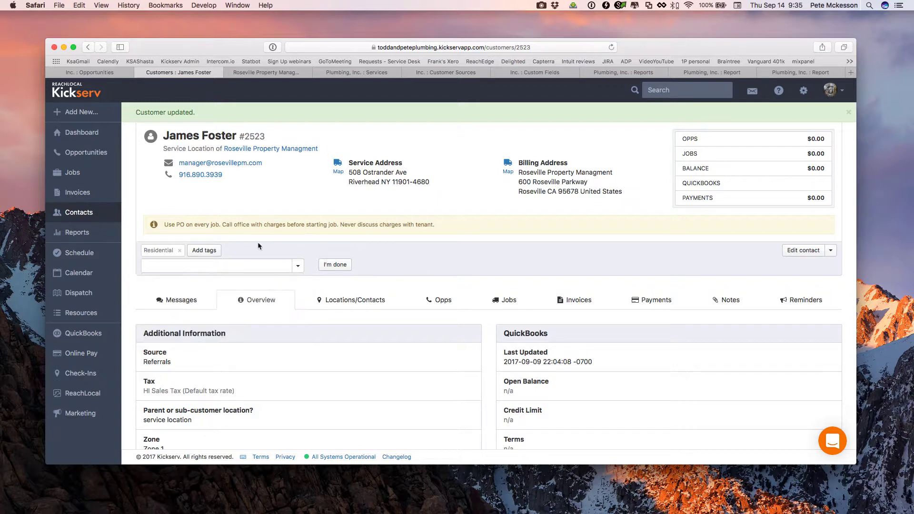
pyautogui.click(269, 74)
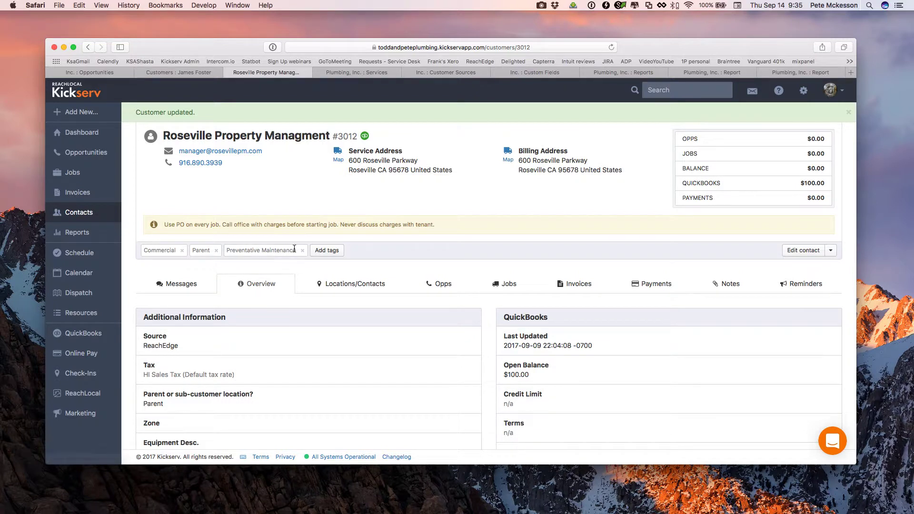
# Step: Reveal Roseville's Every 6 months maintenance program and last service date 09/01/17
pyautogui.click(261, 284)
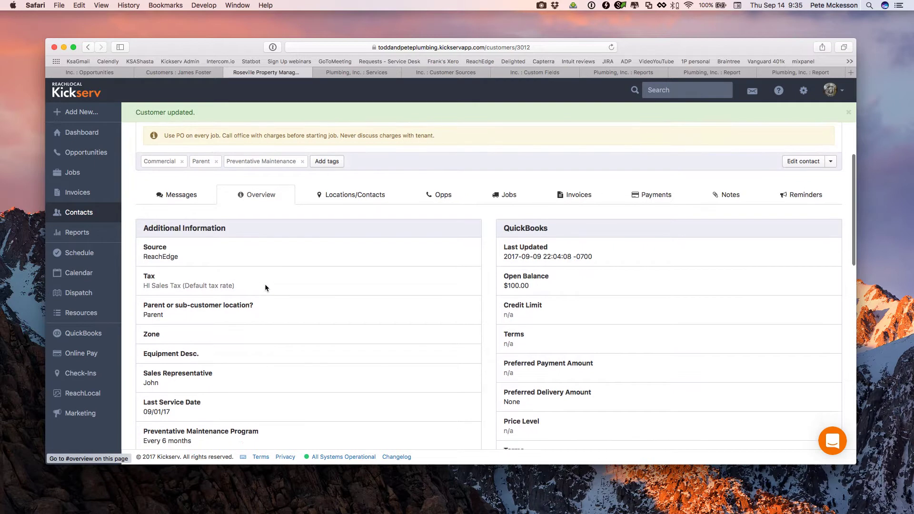
pyautogui.scroll(-5, 265, 288)
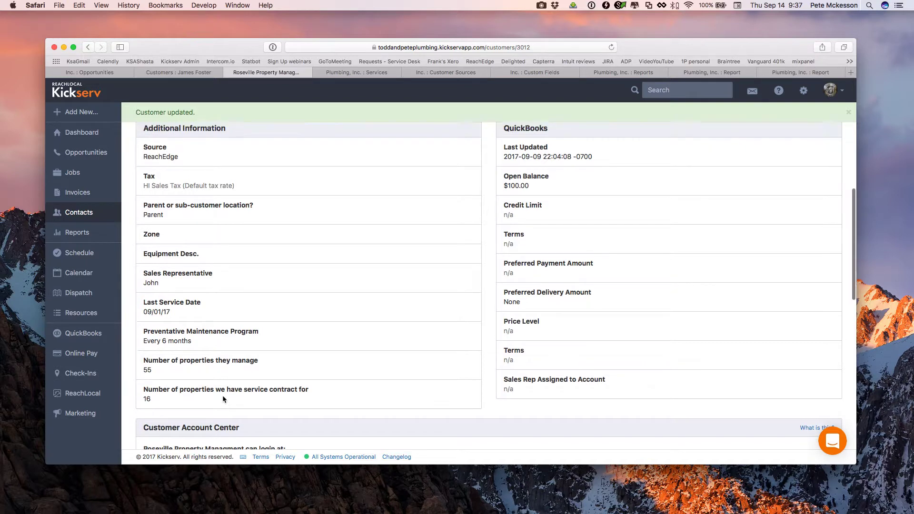
pyautogui.scroll(4, 222, 396)
# Step: Show Settings > Services with its ten active services
pyautogui.click(369, 72)
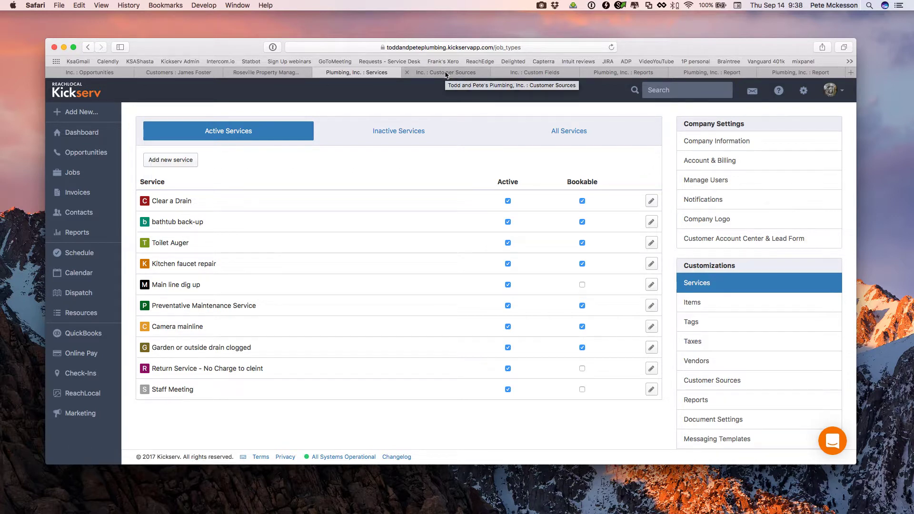
# Step: Show the ten active customer sources, from Billboard Hwy 65 to Yellow pg 505
pyautogui.click(447, 75)
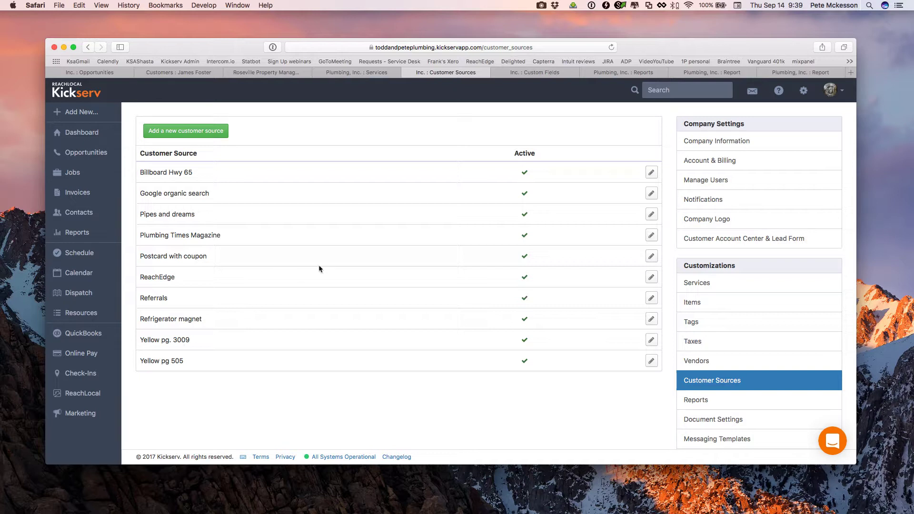
pyautogui.click(541, 74)
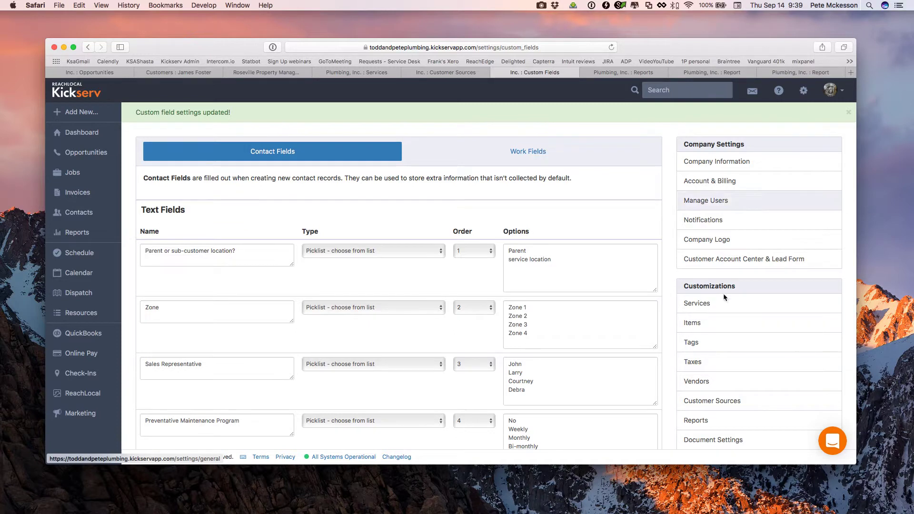
pyautogui.scroll(-10, 721, 327)
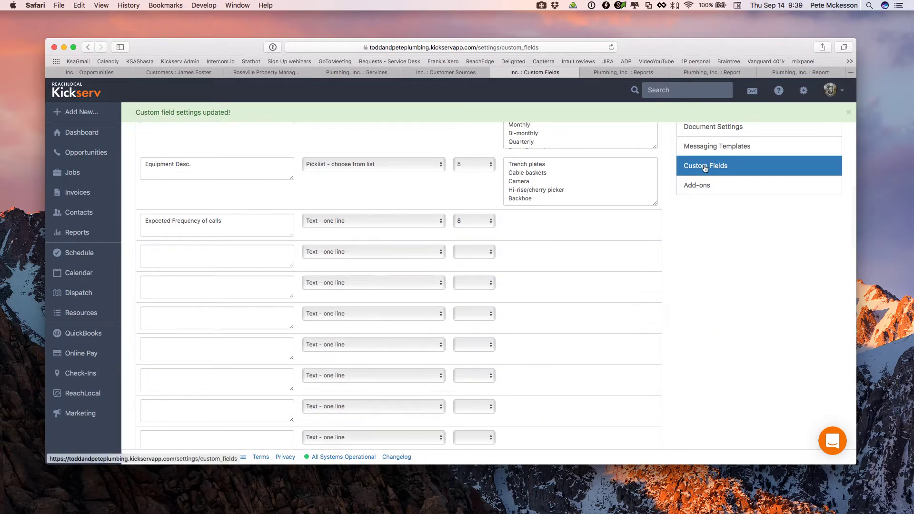
pyautogui.scroll(10, 335, 204)
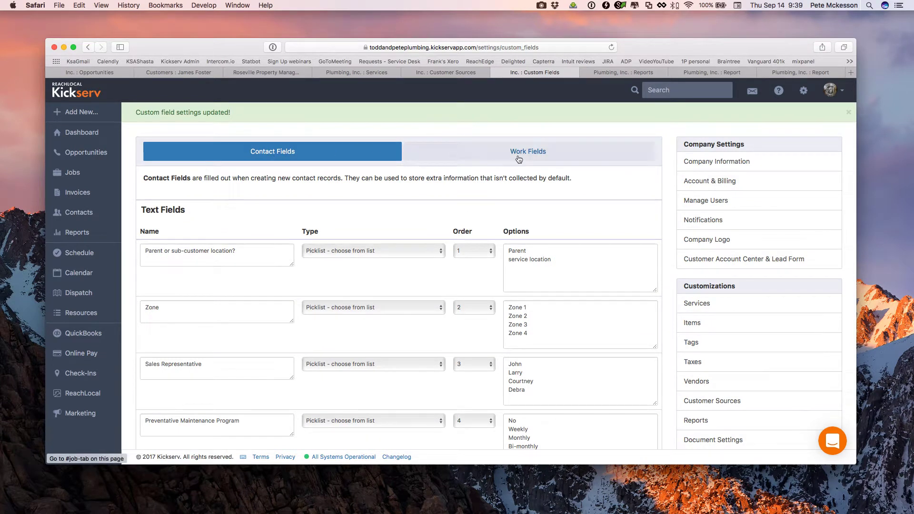
pyautogui.click(542, 157)
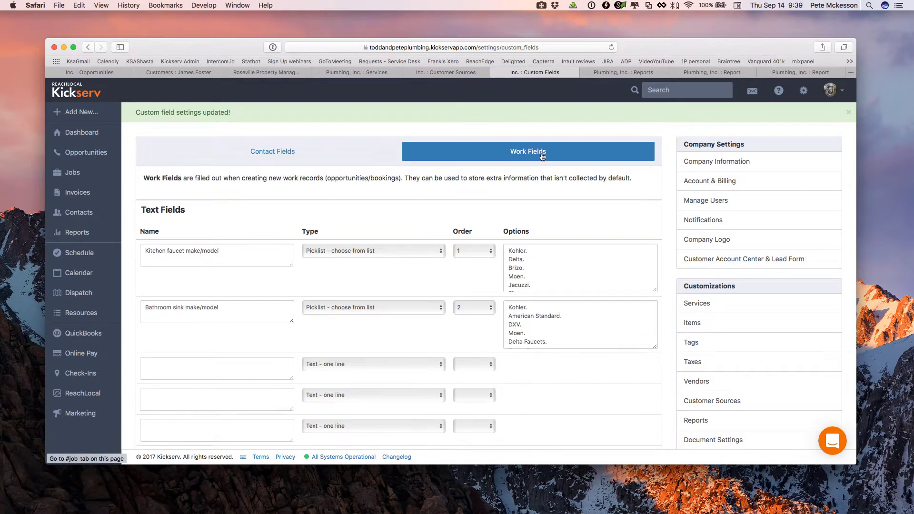
pyautogui.click(257, 159)
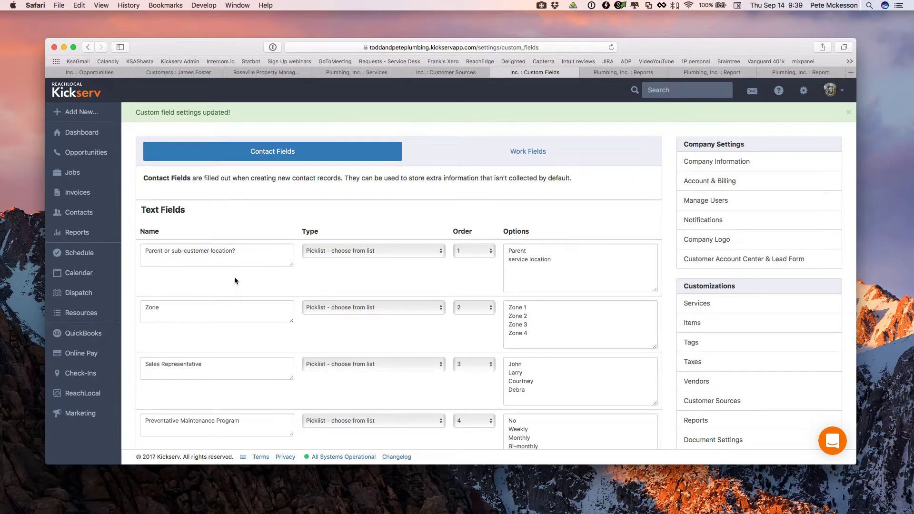
pyautogui.scroll(-2, 235, 277)
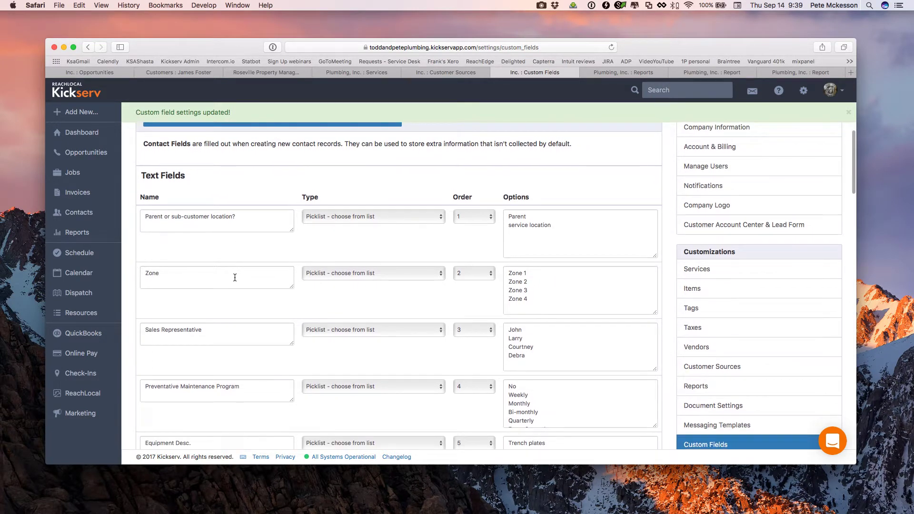
pyautogui.scroll(2, 215, 283)
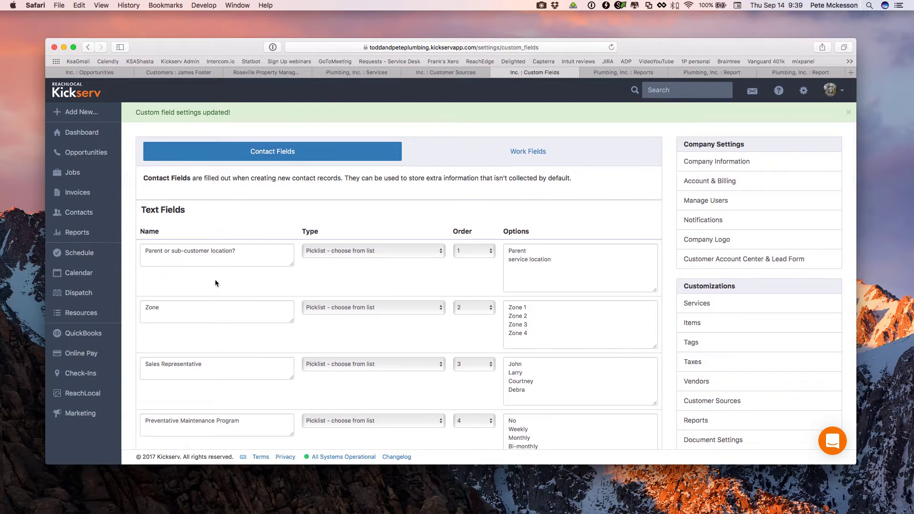
pyautogui.scroll(-10, 215, 283)
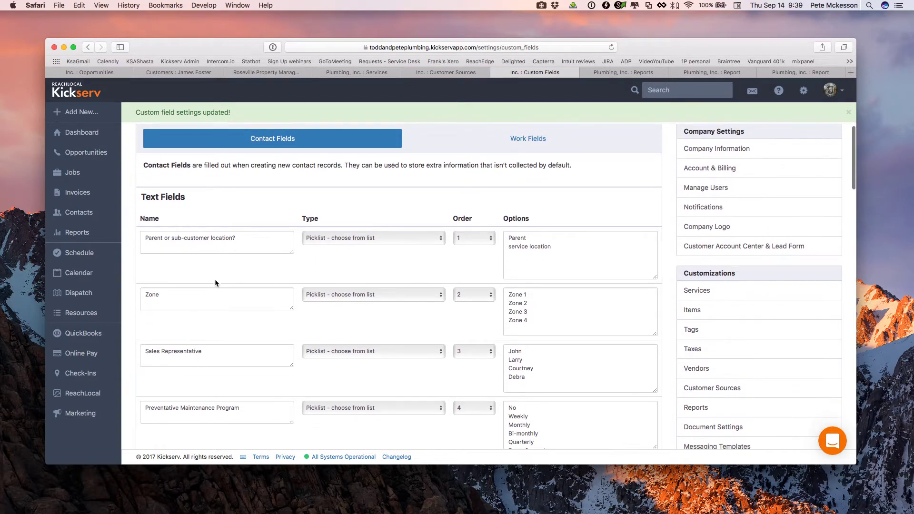
pyautogui.scroll(-15, 216, 283)
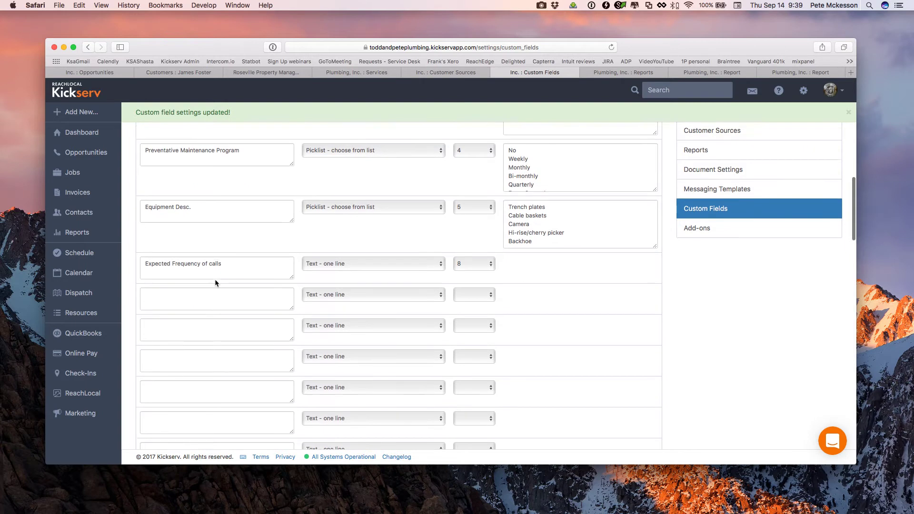
pyautogui.scroll(-3, 215, 283)
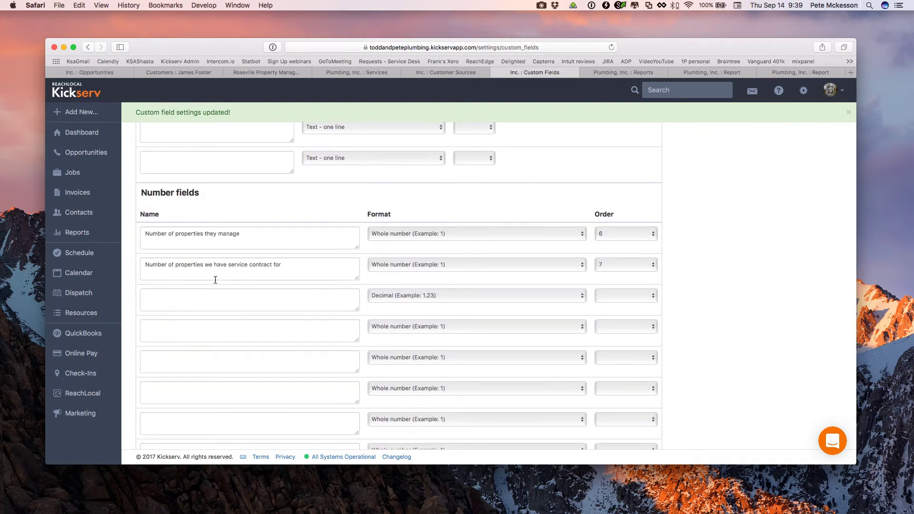
pyautogui.scroll(-5, 215, 283)
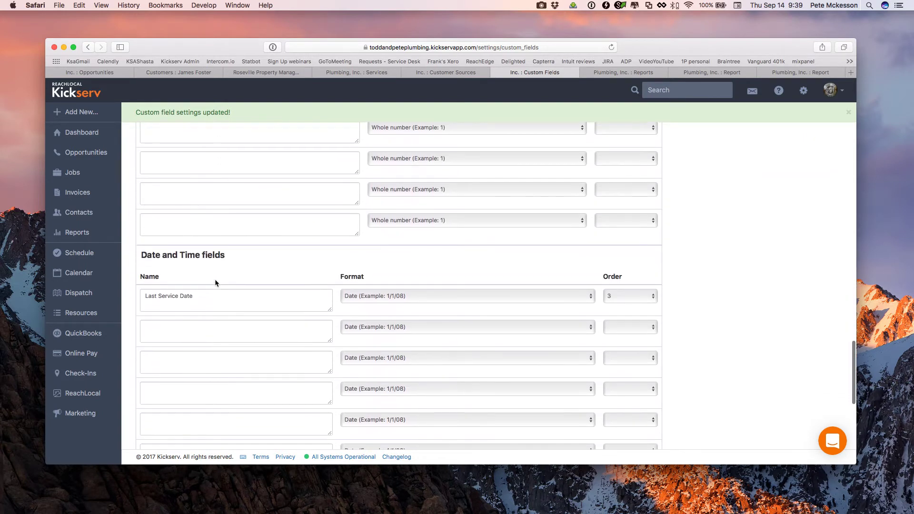
pyautogui.press('Home')
pyautogui.scroll(-1, 338, 257)
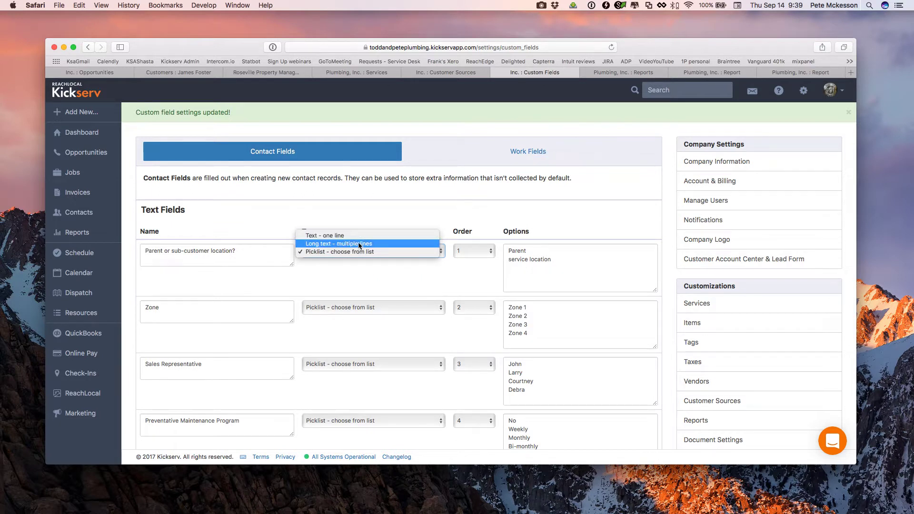
pyautogui.click(354, 252)
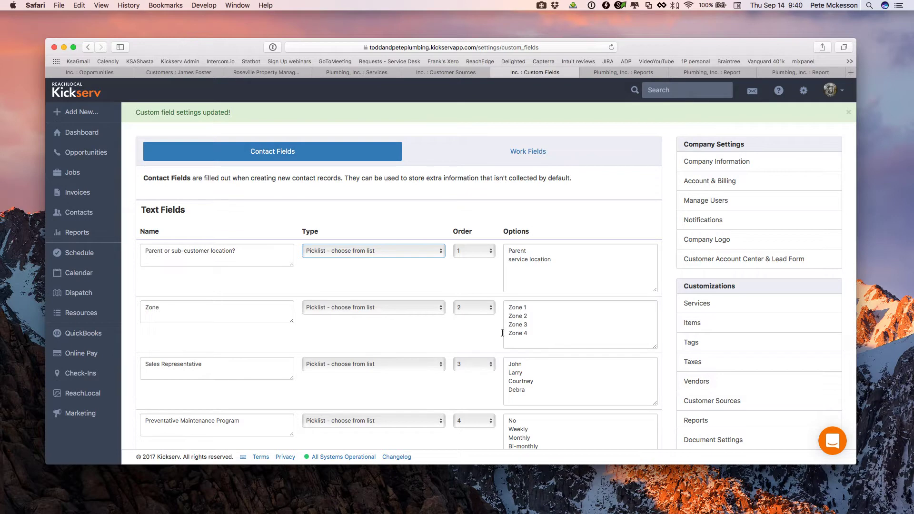
pyautogui.scroll(-5, 428, 341)
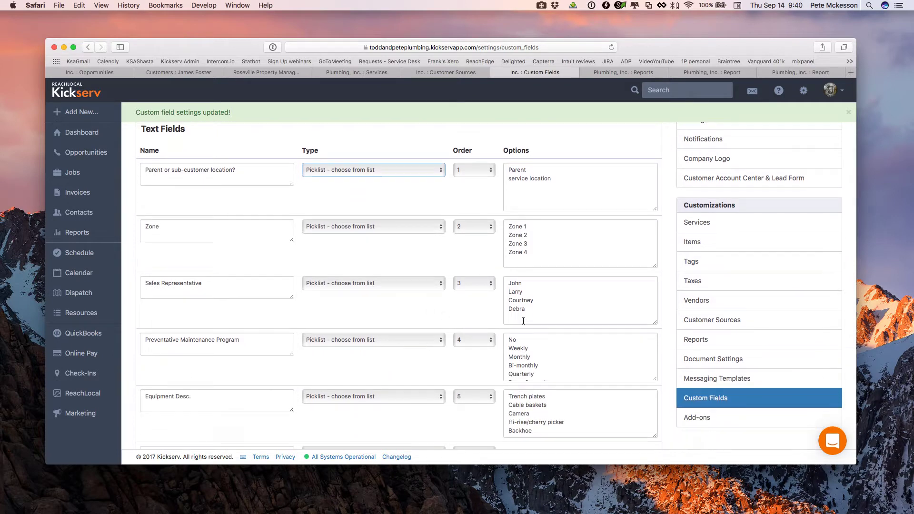
pyautogui.scroll(-3, 453, 316)
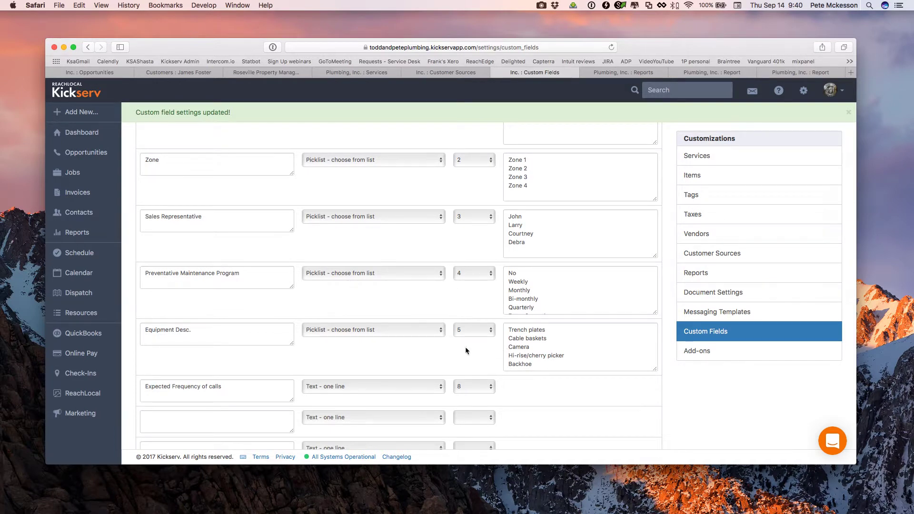
pyautogui.click(530, 349)
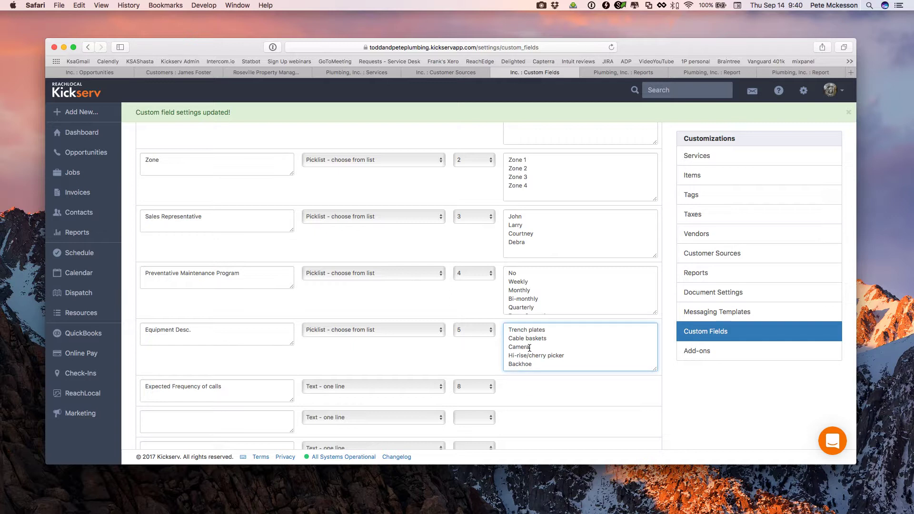
pyautogui.scroll(1, 530, 348)
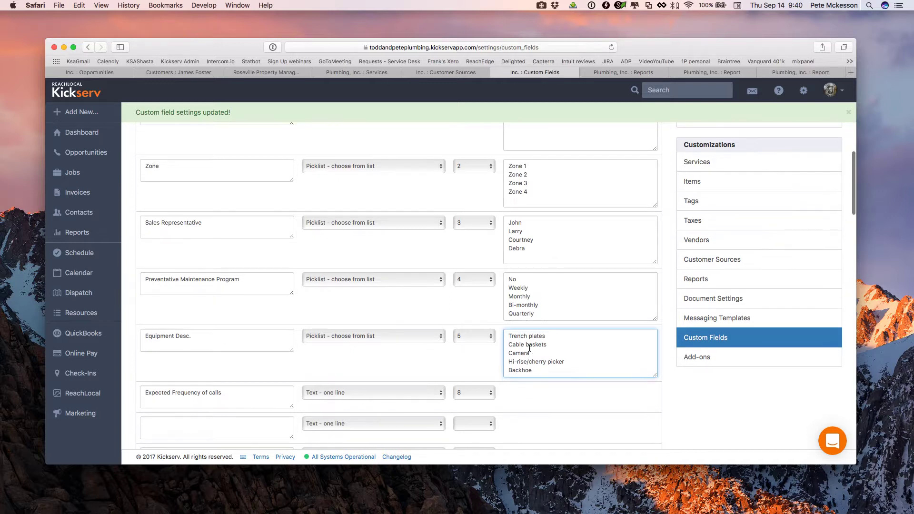
pyautogui.scroll(-3, 529, 348)
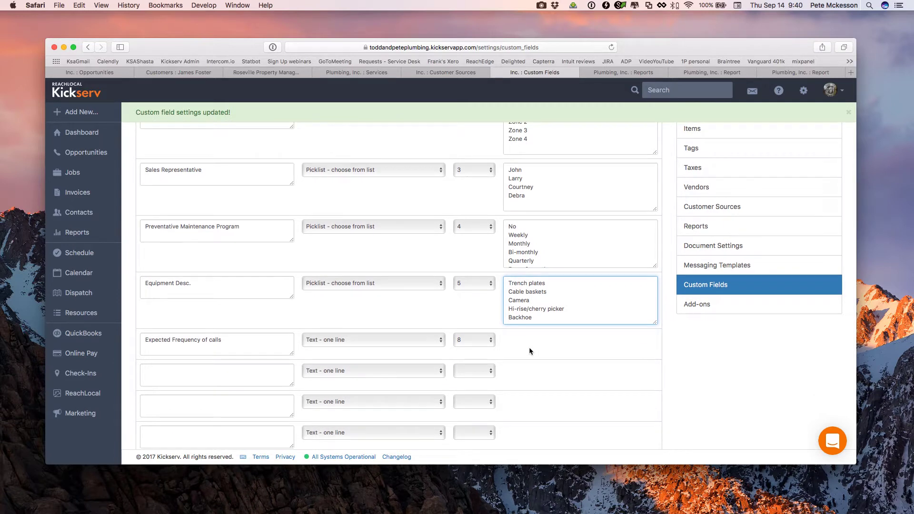
pyautogui.scroll(-3, 238, 349)
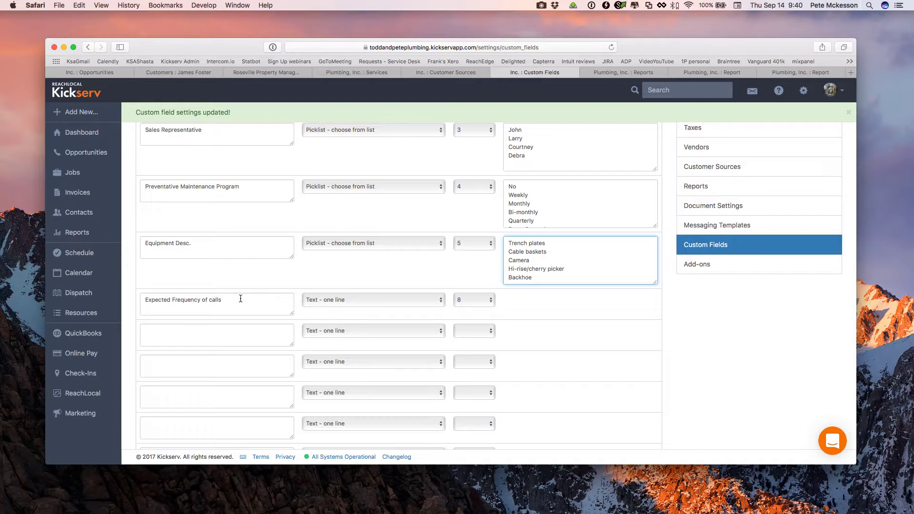
pyautogui.scroll(-15, 470, 322)
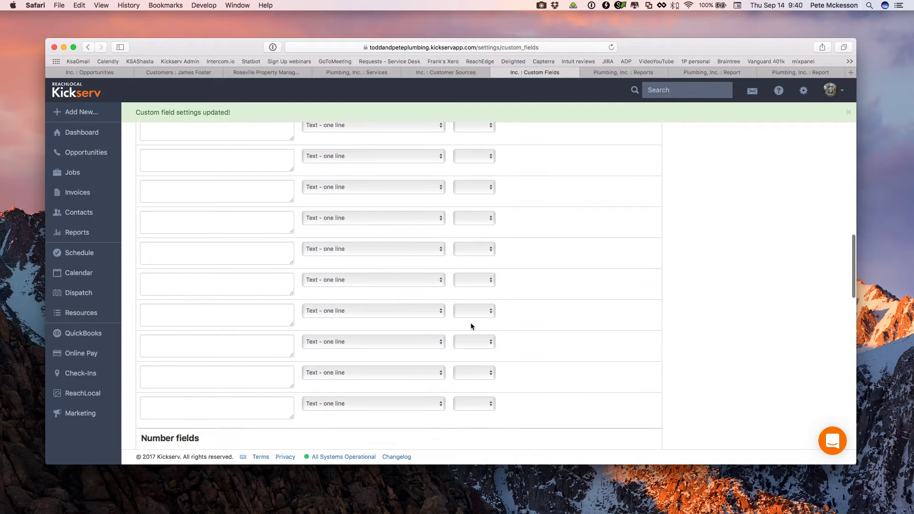
pyautogui.scroll(-3, 471, 322)
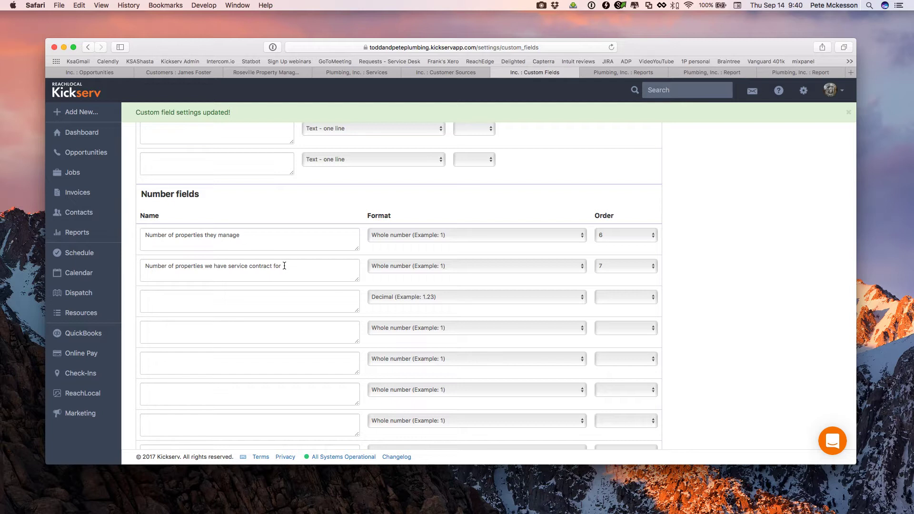
pyautogui.scroll(-10, 284, 266)
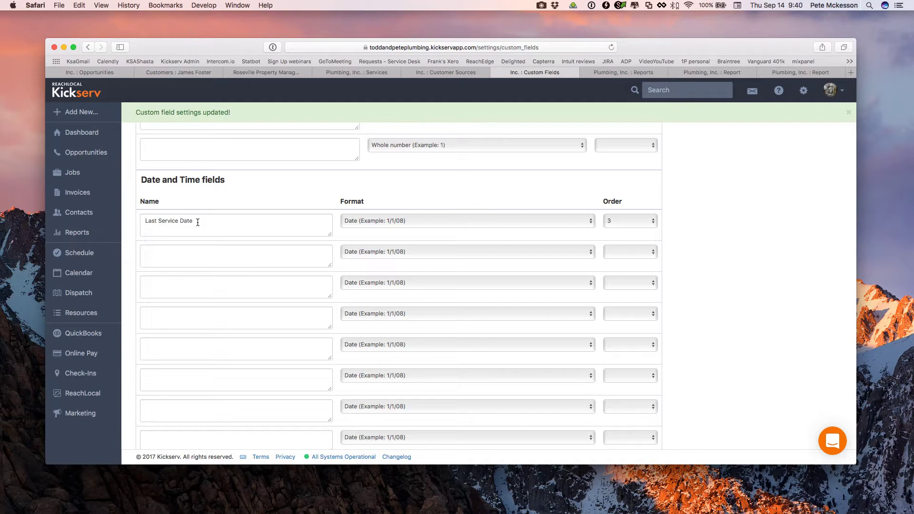
pyautogui.click(194, 220)
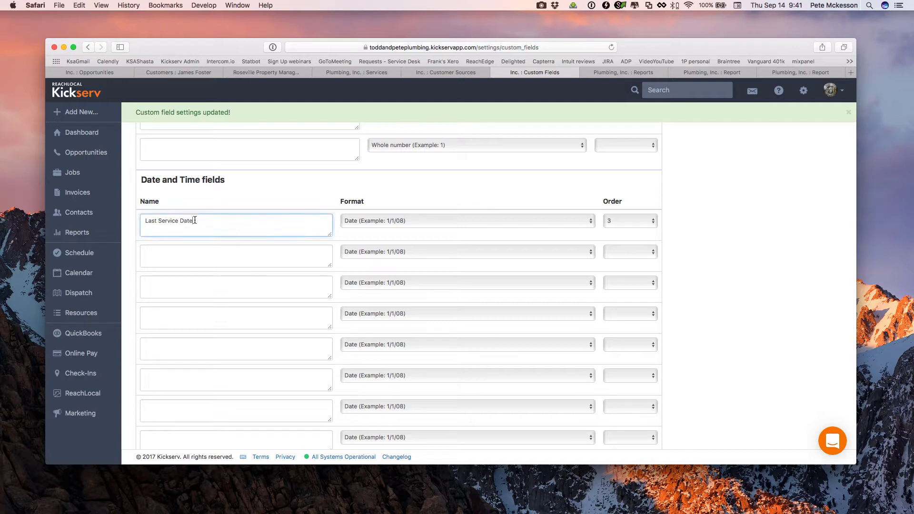
pyautogui.scroll(15, 238, 226)
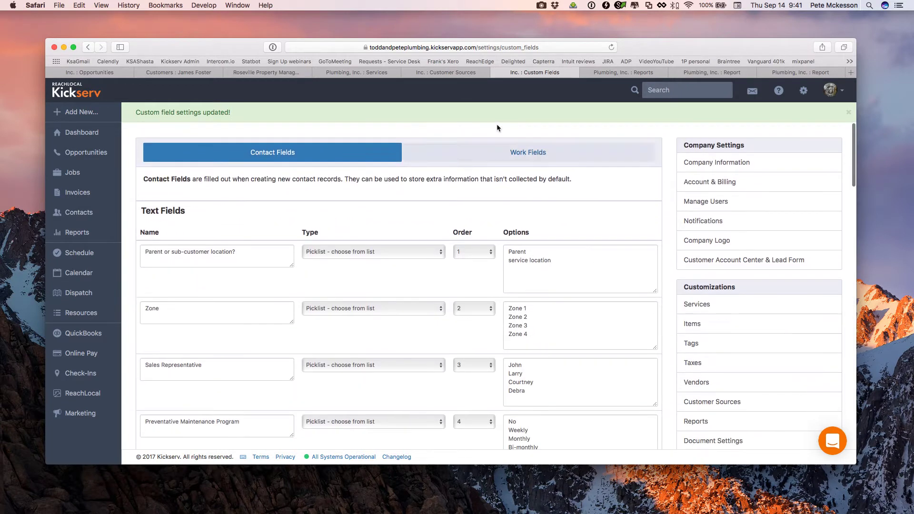
# Step: Review the Work Fields, including the kitchen faucet and bathroom sink make/model picklists
pyautogui.click(541, 156)
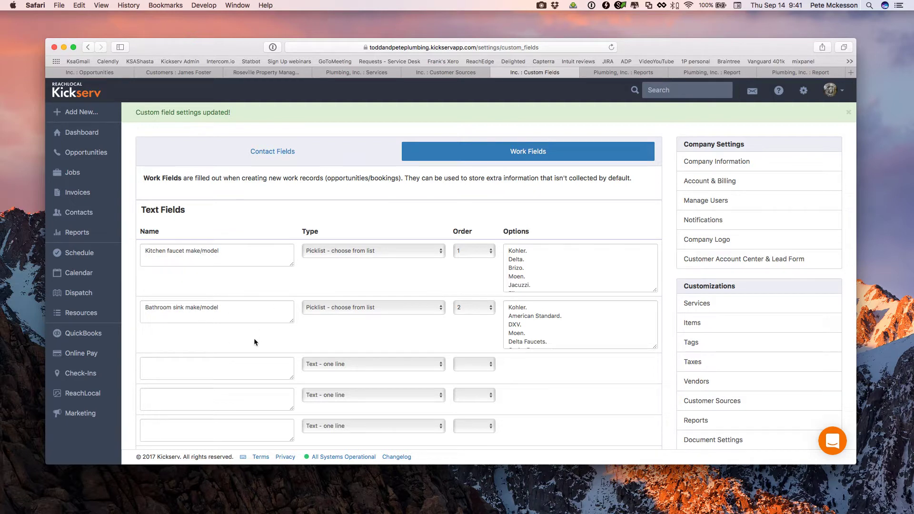
pyautogui.scroll(-1, 254, 342)
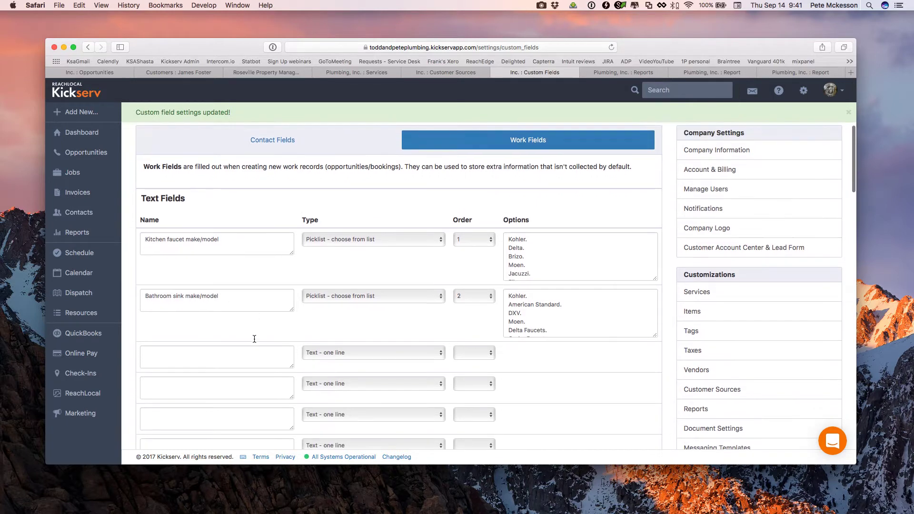
pyautogui.scroll(1, 254, 339)
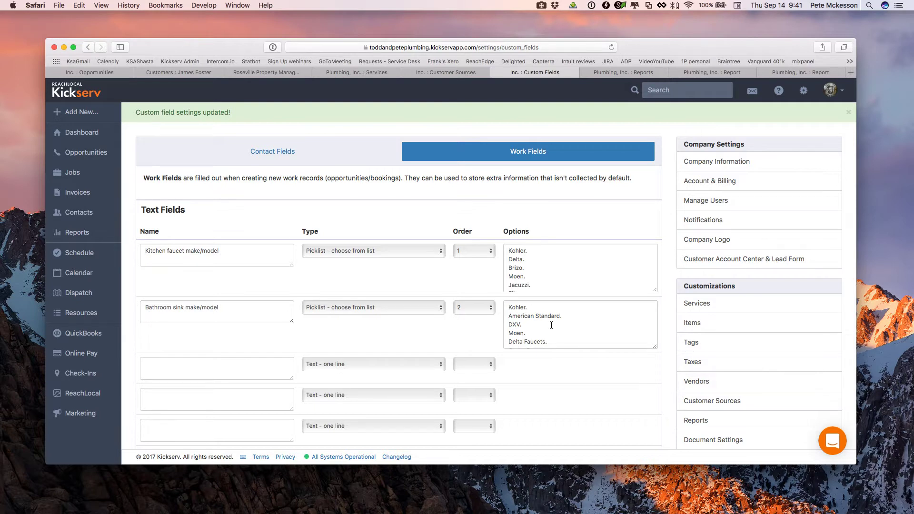
pyautogui.click(610, 73)
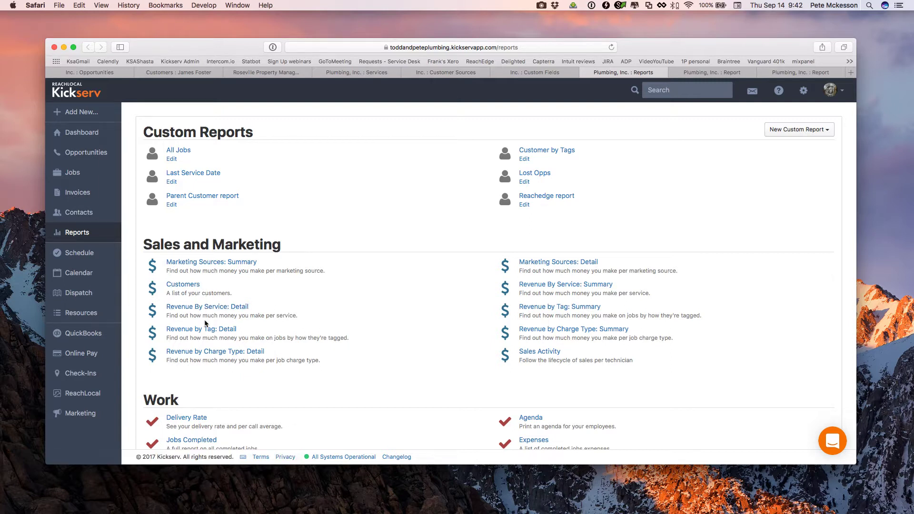
pyautogui.rightClick(208, 265)
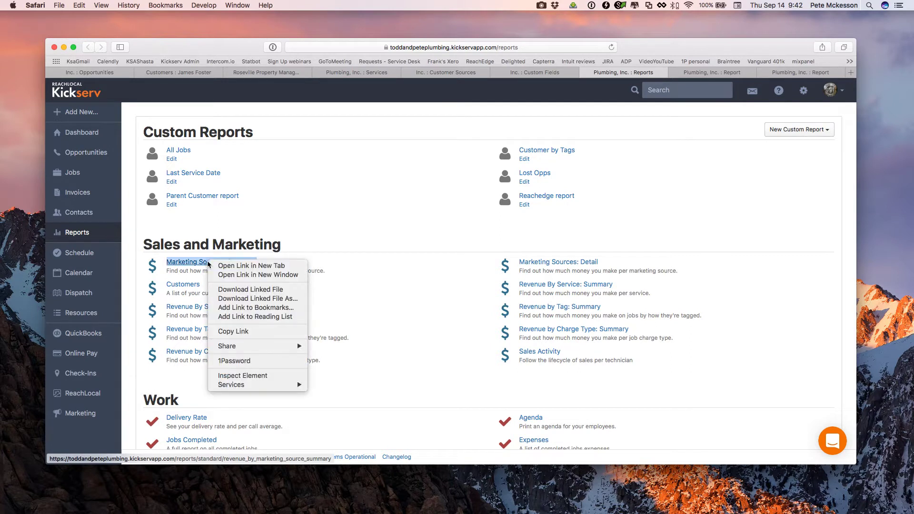
pyautogui.click(227, 275)
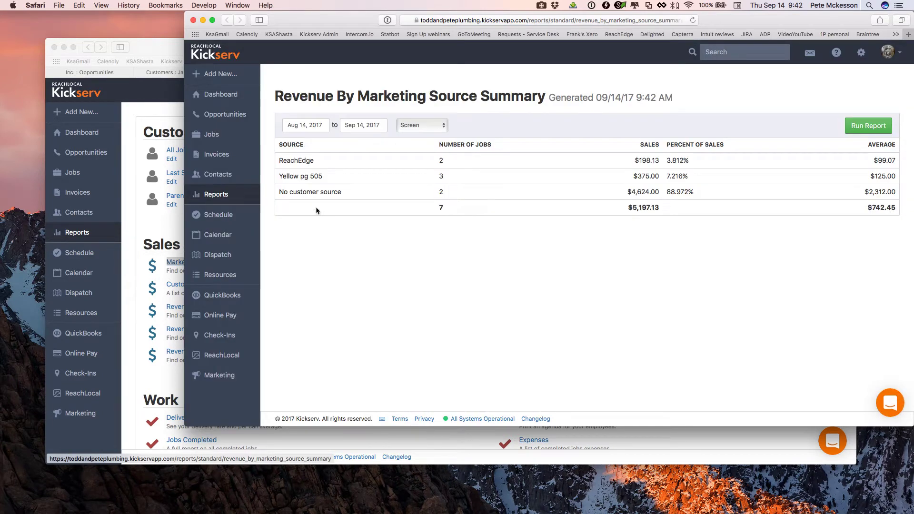
pyautogui.moveTo(322, 21); pyautogui.dragTo(254, 27)
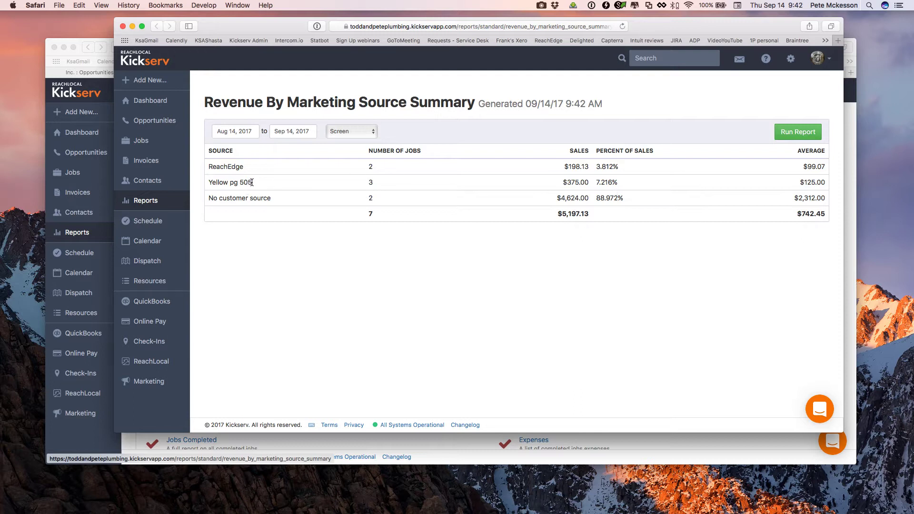
pyautogui.moveTo(252, 183); pyautogui.dragTo(205, 182)
pyautogui.click(123, 26)
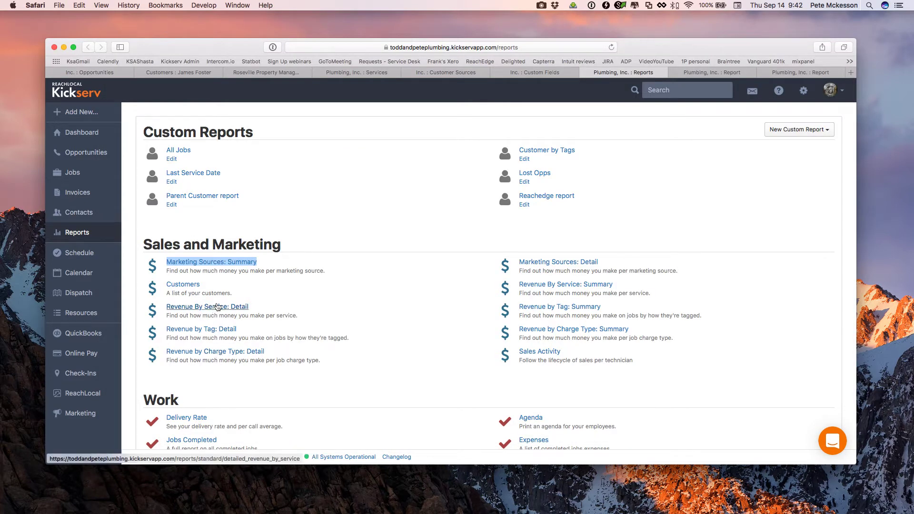
# Step: Open Revenue By Service: Detail in a separate window and highlight the Clear a Drain heading
pyautogui.rightClick(217, 309)
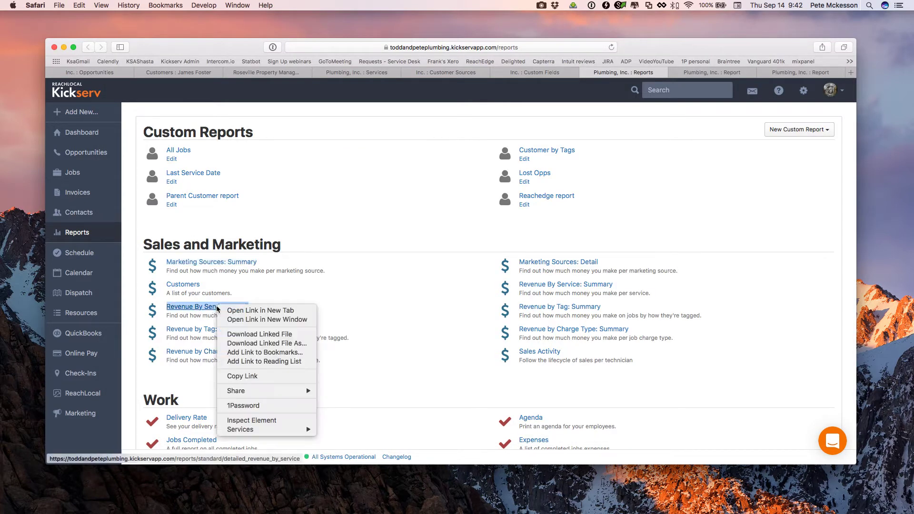
pyautogui.click(241, 319)
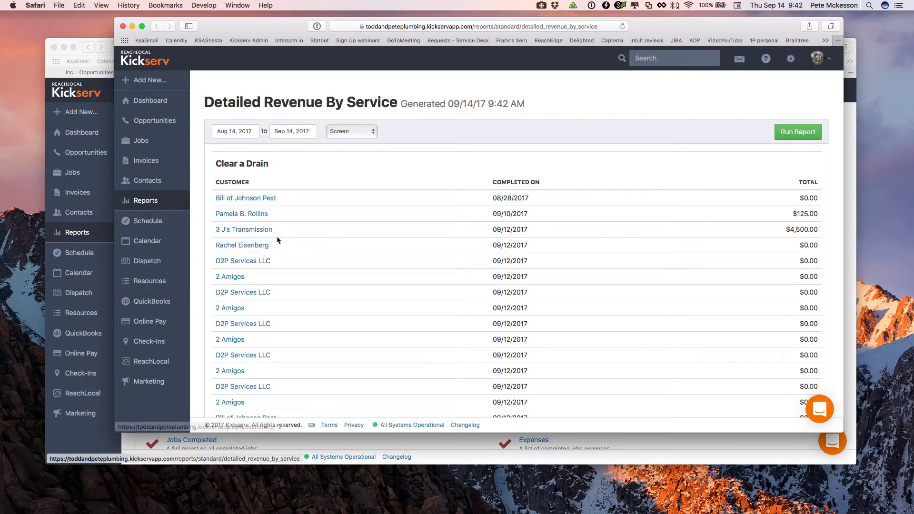
pyautogui.moveTo(215, 163); pyautogui.dragTo(274, 165)
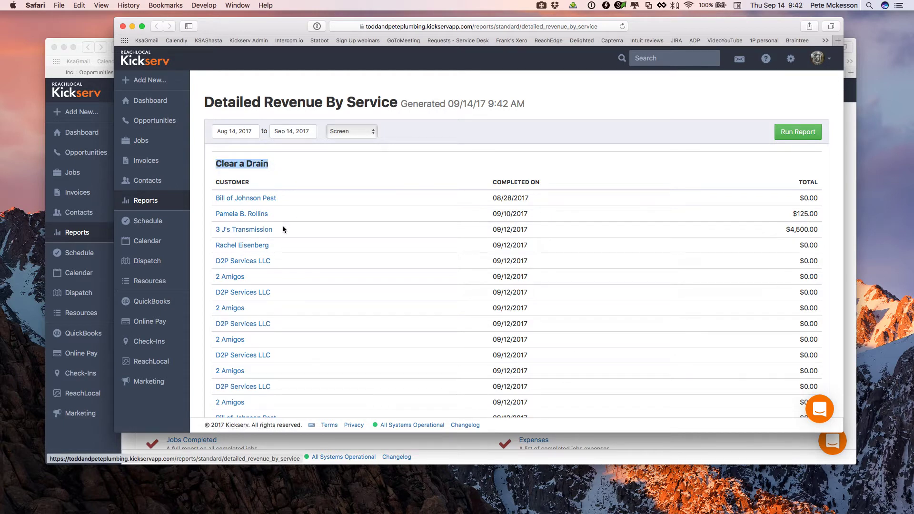
# Step: Scroll through the completed jobs listed per service, then close the report window
pyautogui.scroll(-10, 285, 231)
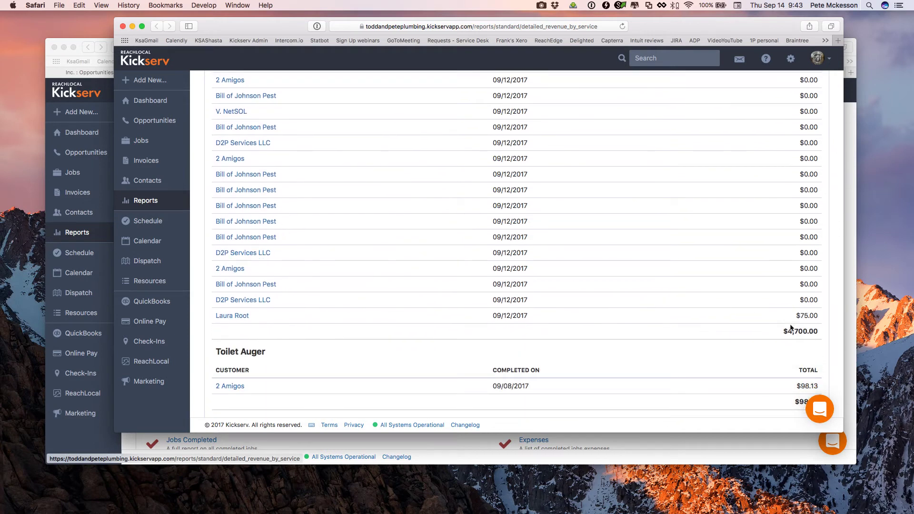
pyautogui.scroll(15, 633, 253)
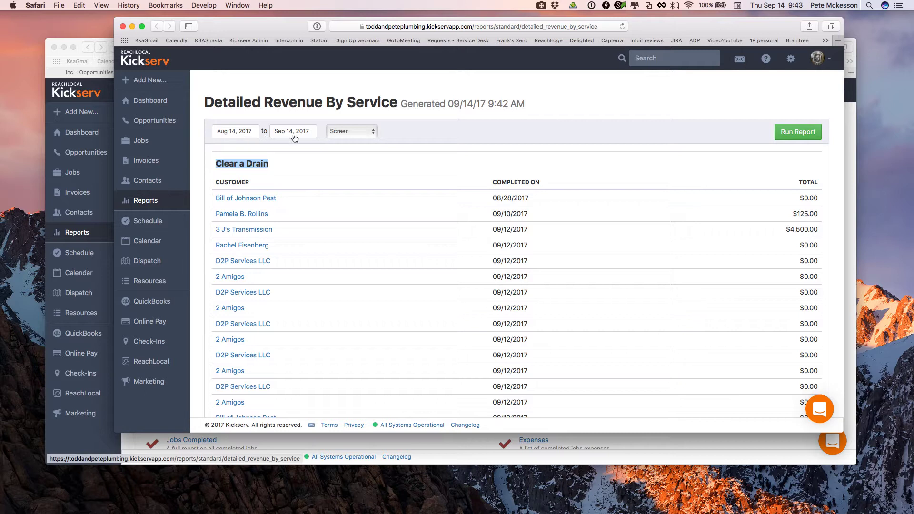
pyautogui.scroll(-15, 349, 238)
pyautogui.scroll(-3, 349, 236)
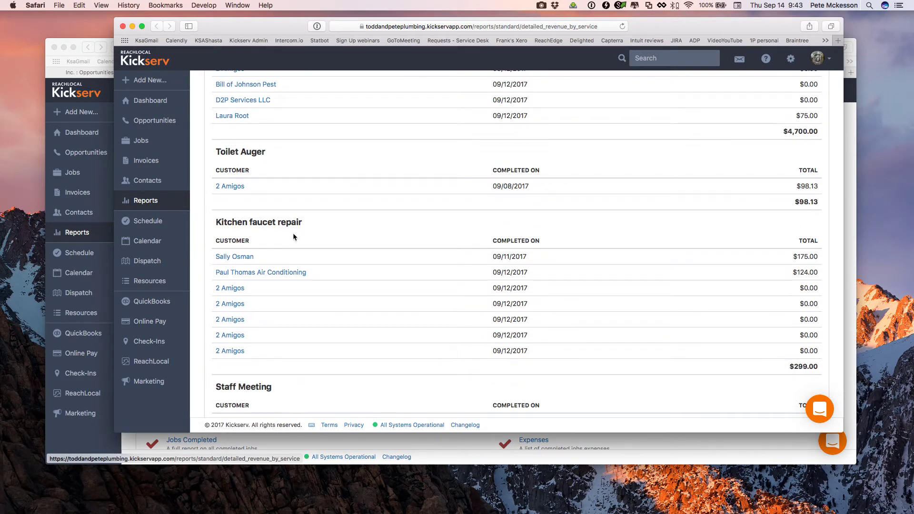
pyautogui.scroll(-13, 333, 239)
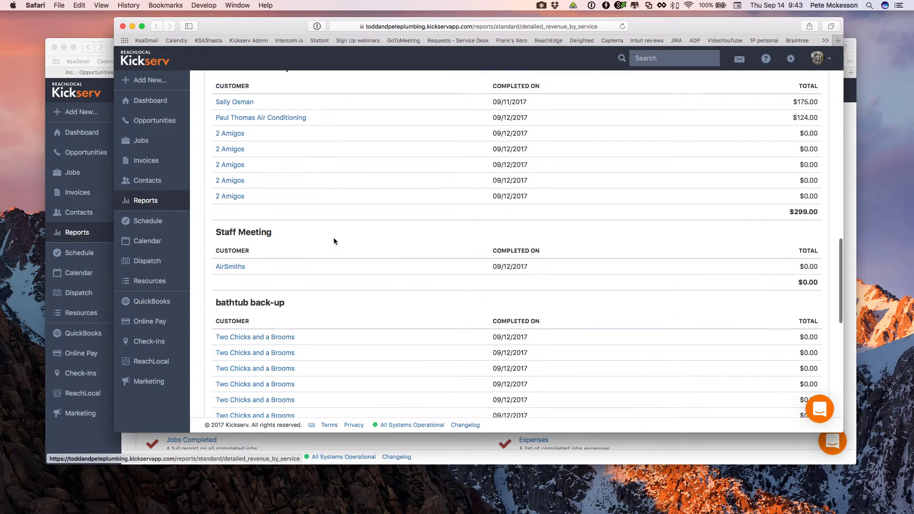
pyautogui.scroll(-2, 334, 242)
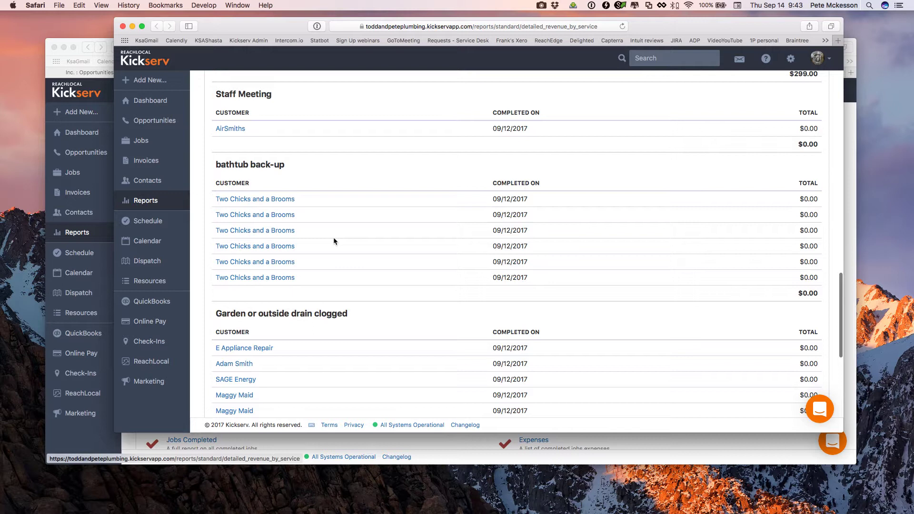
pyautogui.scroll(-6, 333, 241)
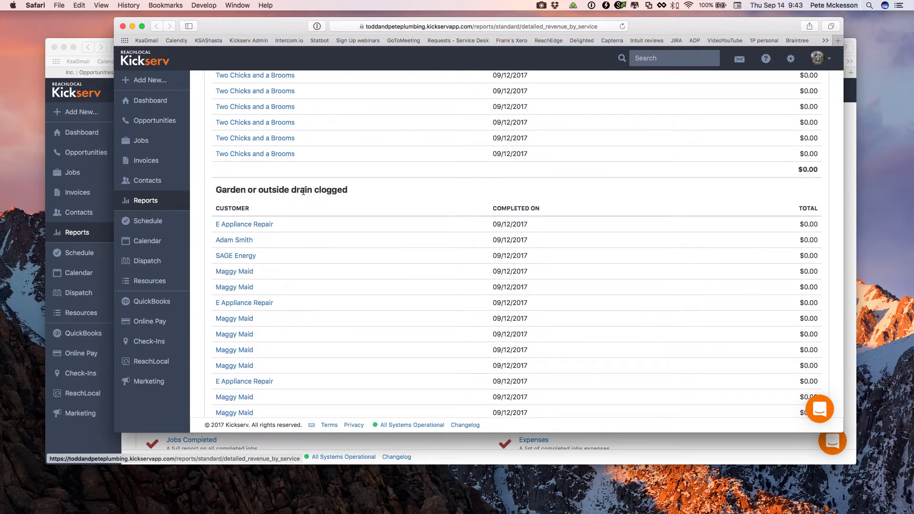
pyautogui.scroll(-6, 309, 203)
pyautogui.scroll(10, 311, 205)
pyautogui.scroll(15, 311, 206)
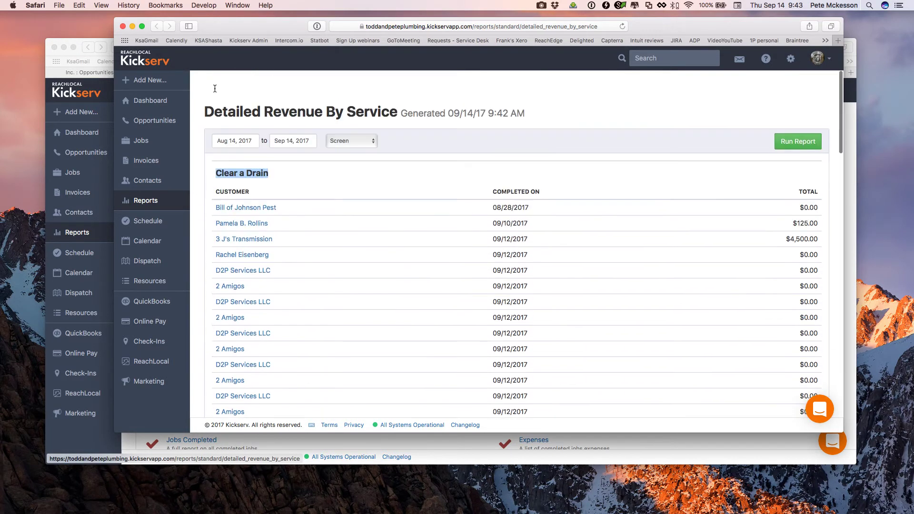
pyautogui.click(123, 27)
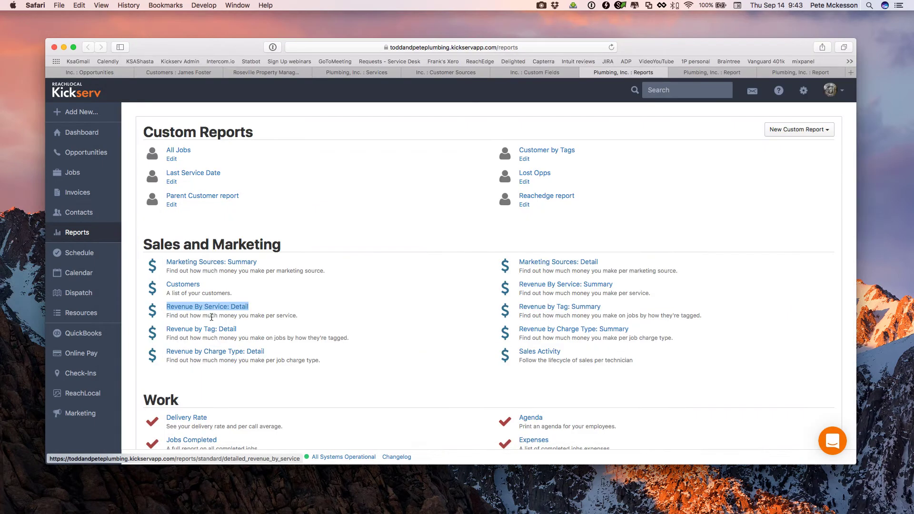
pyautogui.rightClick(213, 332)
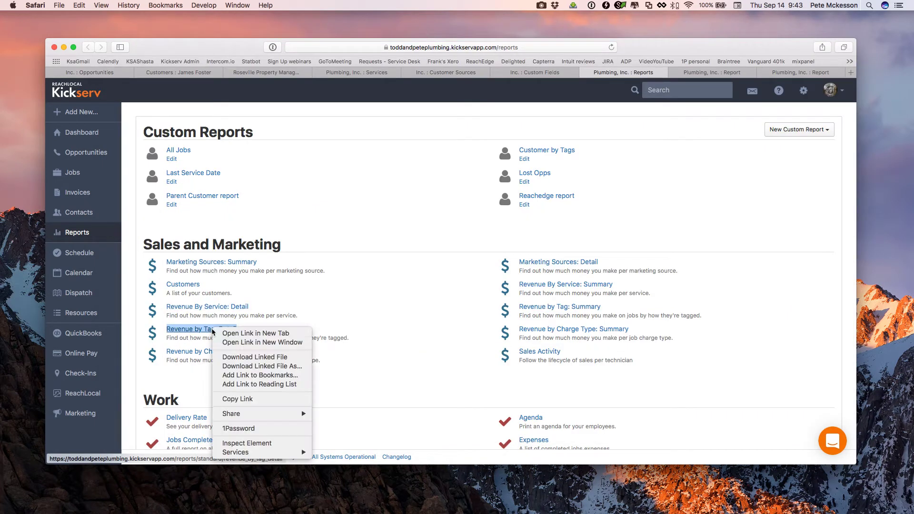
pyautogui.click(247, 343)
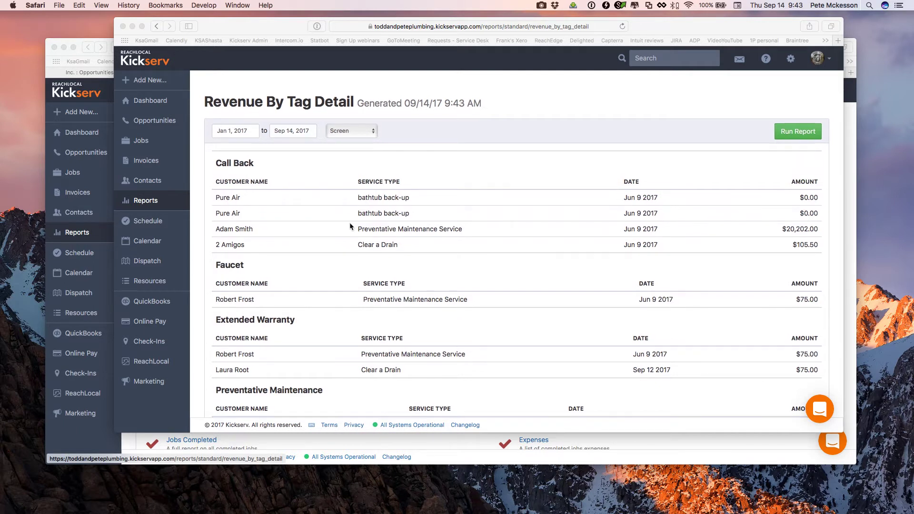
pyautogui.scroll(-1, 350, 224)
pyautogui.scroll(1, 350, 226)
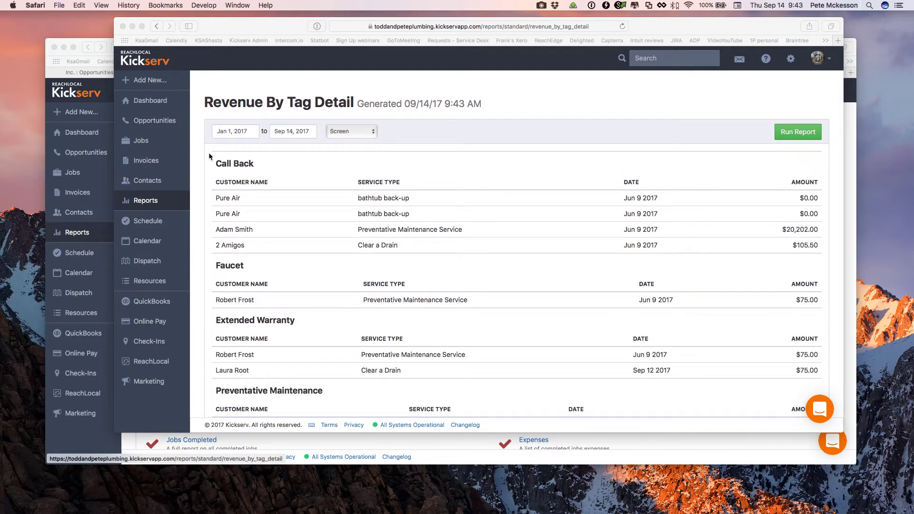
pyautogui.scroll(-3, 297, 231)
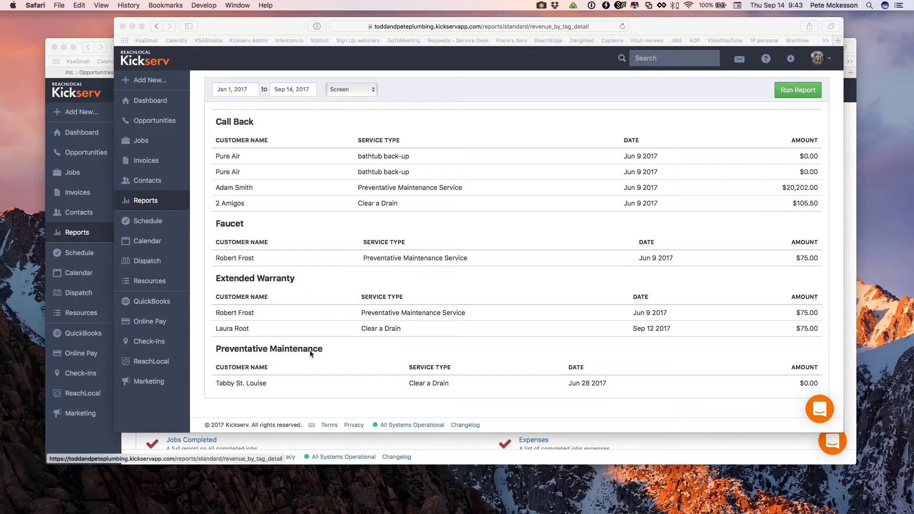
pyautogui.scroll(3, 309, 352)
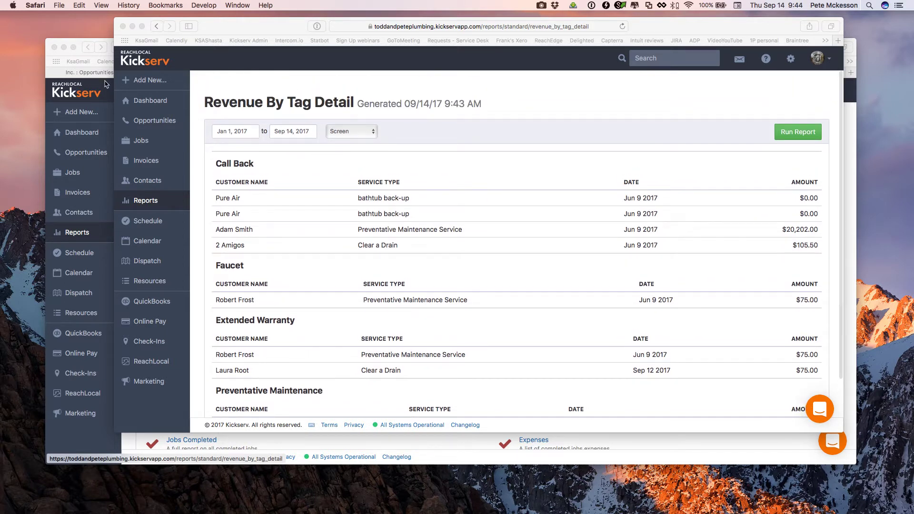
pyautogui.click(122, 26)
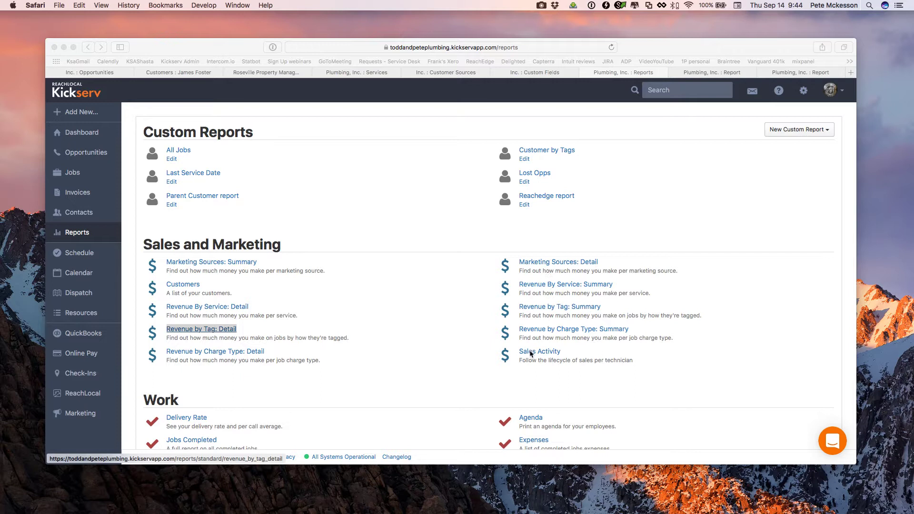
# Step: Check the New Custom Report types, then open the Parent Customer report for editing
pyautogui.click(402, 201)
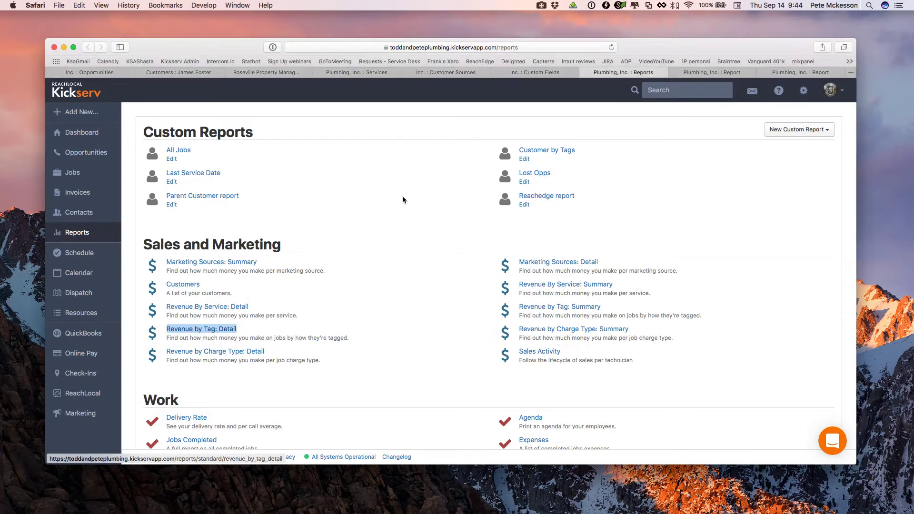
pyautogui.click(403, 200)
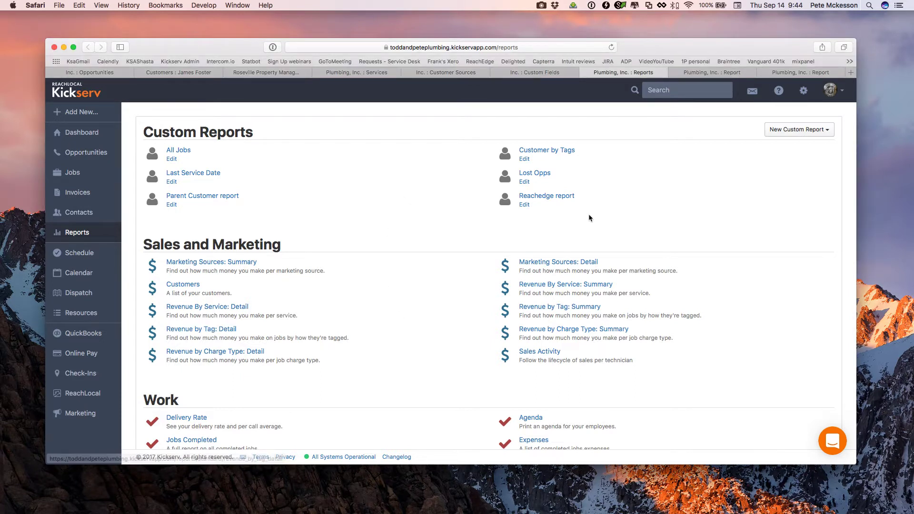
pyautogui.click(803, 131)
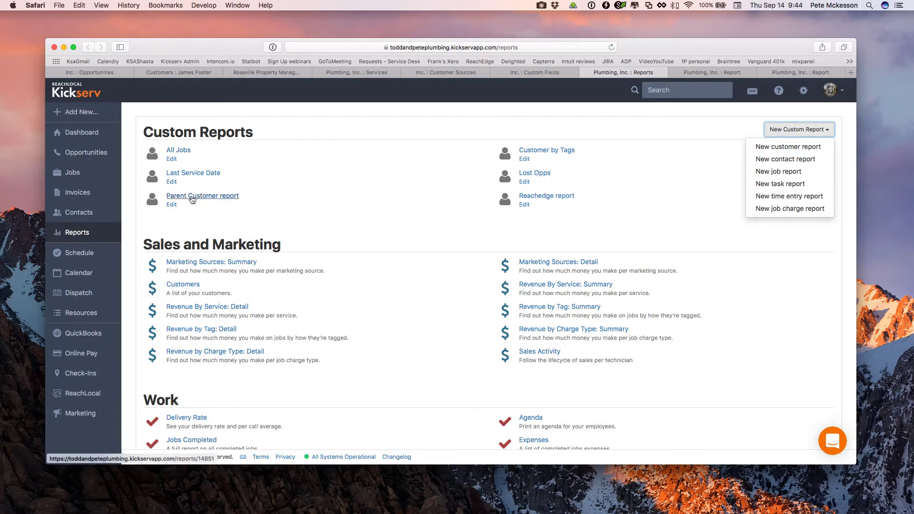
pyautogui.click(171, 204)
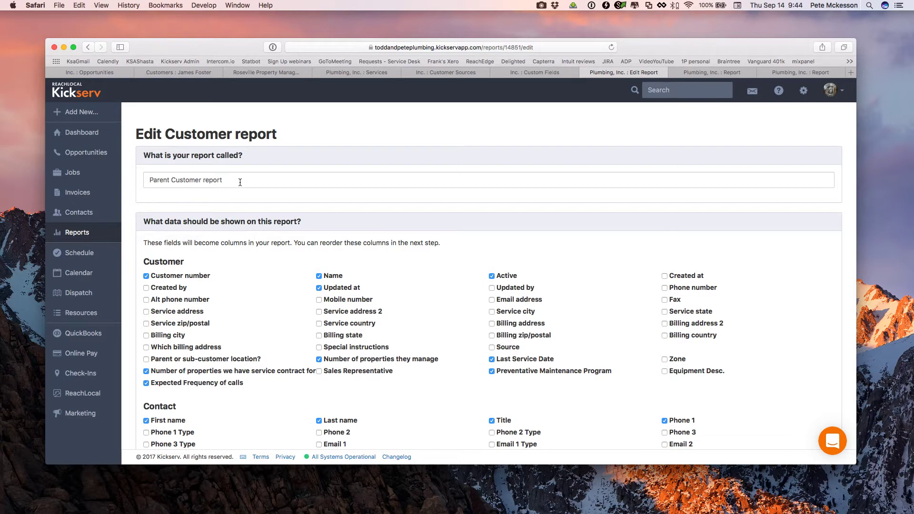
pyautogui.scroll(-2, 255, 272)
pyautogui.scroll(-1, 254, 273)
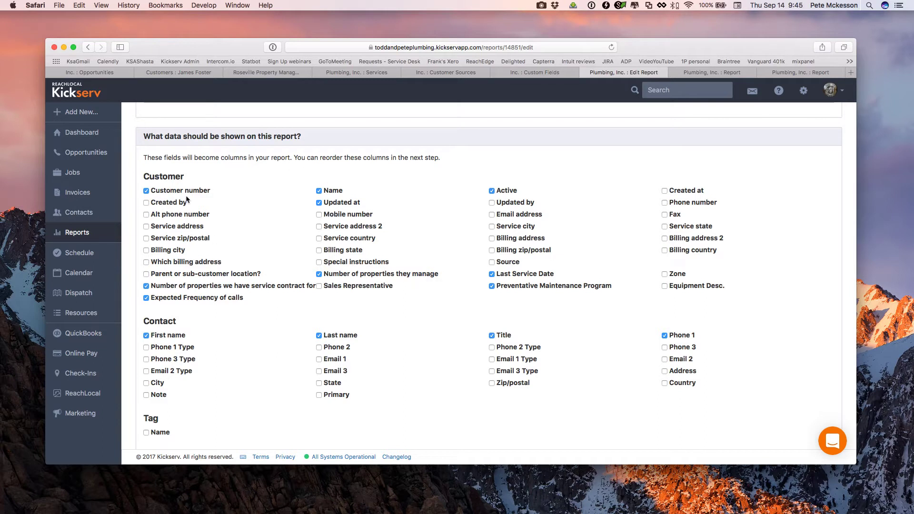
pyautogui.scroll(-2, 230, 200)
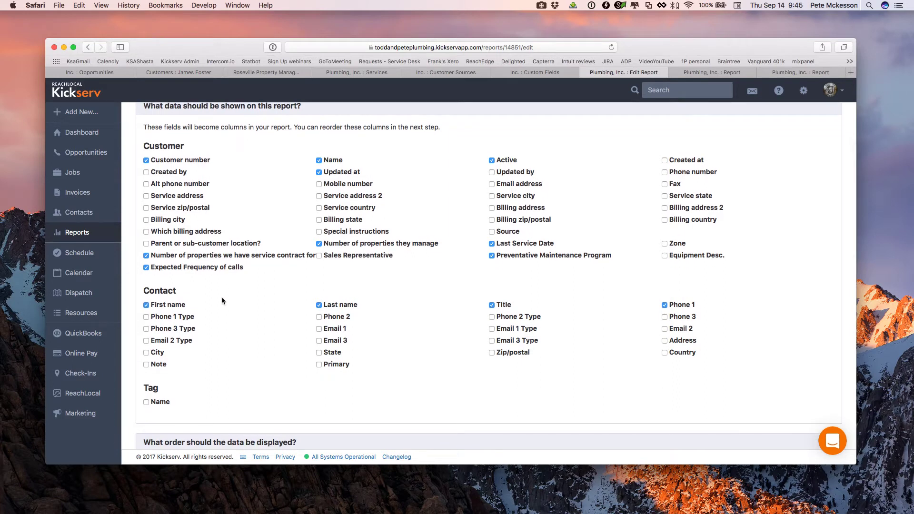
pyautogui.scroll(-1, 222, 301)
pyautogui.scroll(-10, 222, 300)
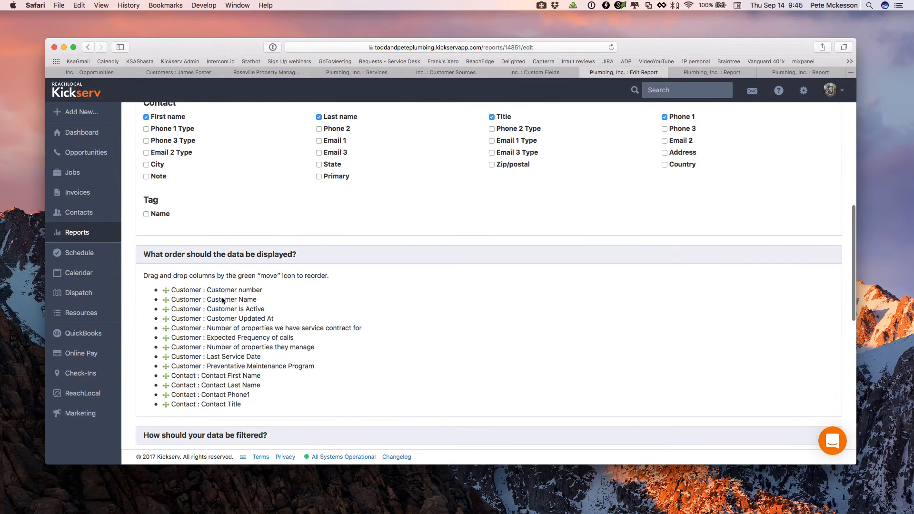
pyautogui.scroll(-1, 222, 297)
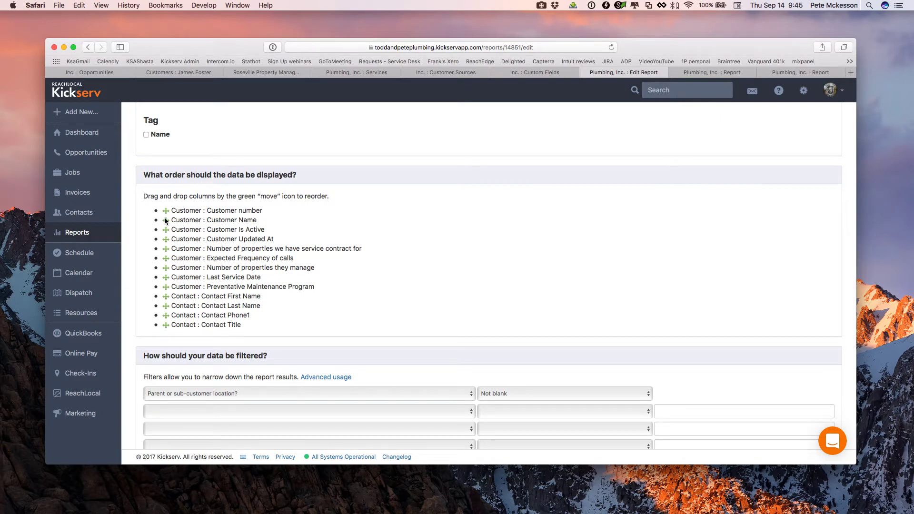
pyautogui.moveTo(166, 221)
pyautogui.mouseDown()
pyautogui.moveTo(165, 269)
pyautogui.moveTo(168, 220)
pyautogui.mouseUp()
pyautogui.scroll(-5, 390, 281)
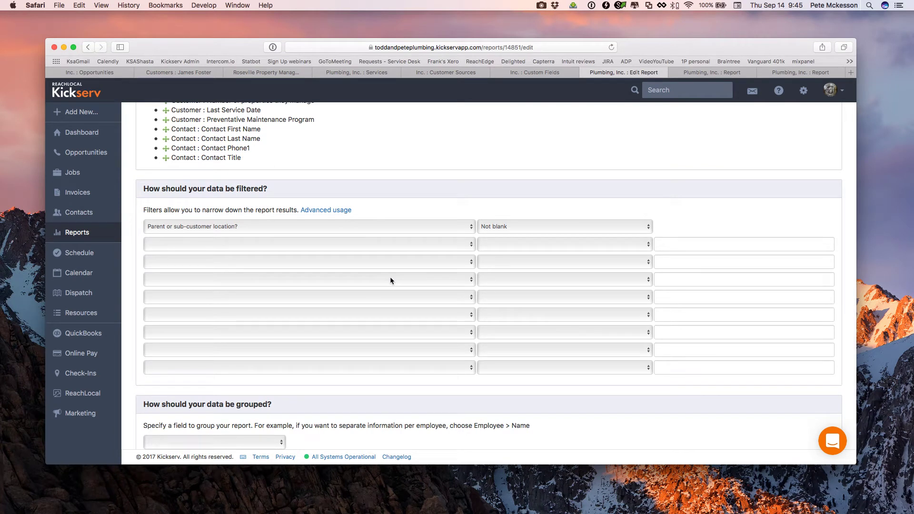
# Step: Keep 'Parent or sub-customer location?' as the filter field and leave the report ungrouped
pyautogui.click(415, 228)
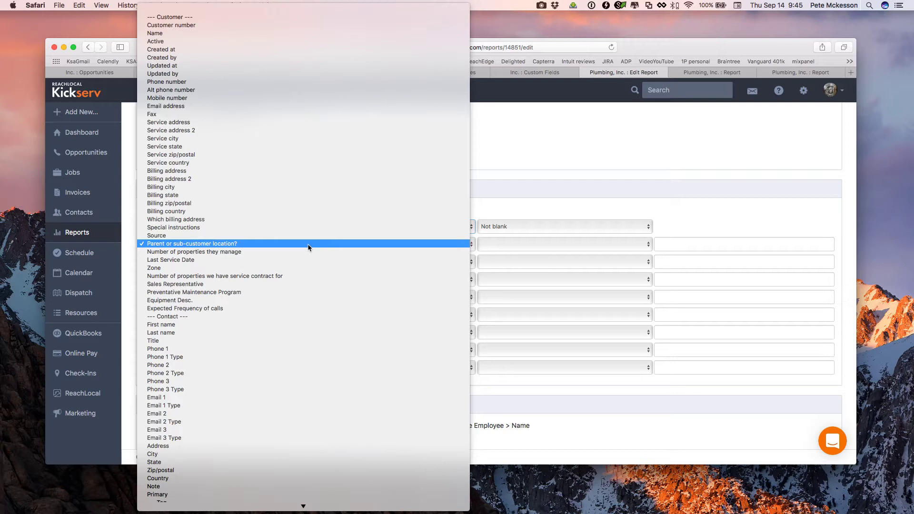
pyautogui.click(308, 244)
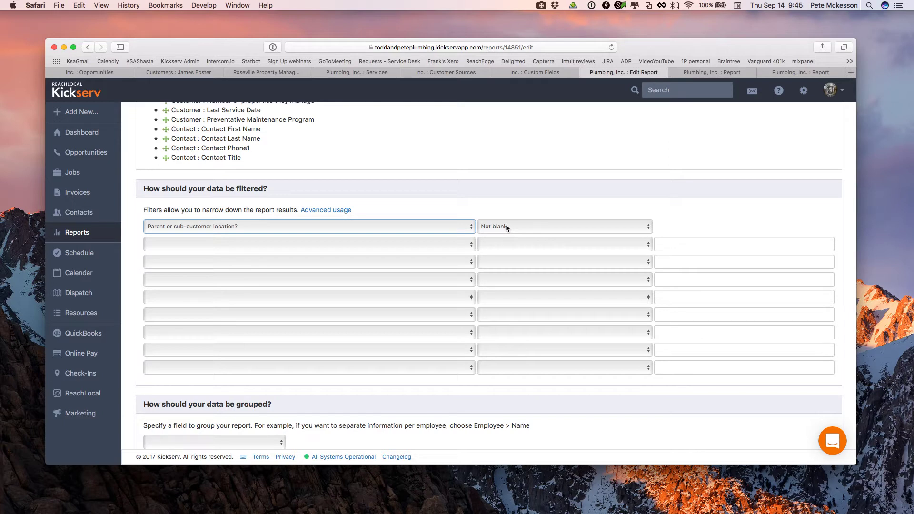
pyautogui.scroll(-5, 350, 356)
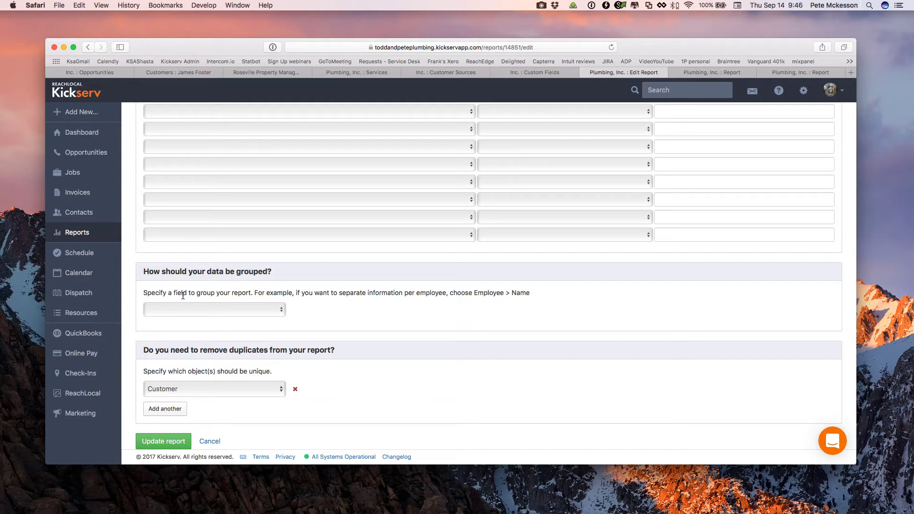
pyautogui.click(279, 310)
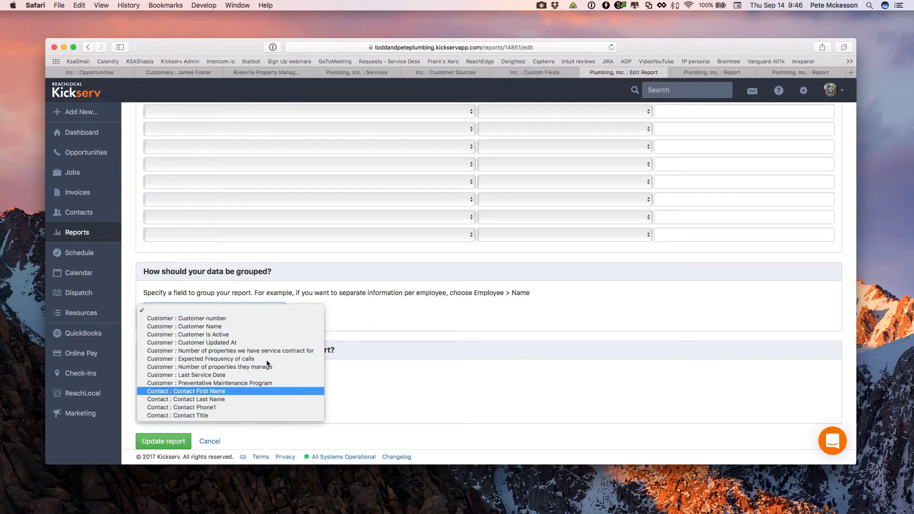
pyautogui.click(289, 315)
# Step: Check the remove-duplicates option and save the report with Update report
pyautogui.scroll(8, 425, 319)
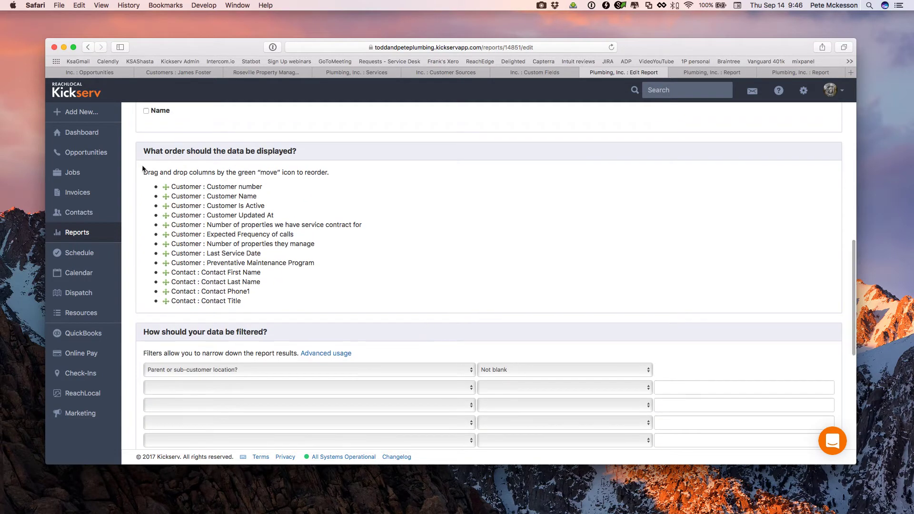
pyautogui.scroll(-6, 227, 321)
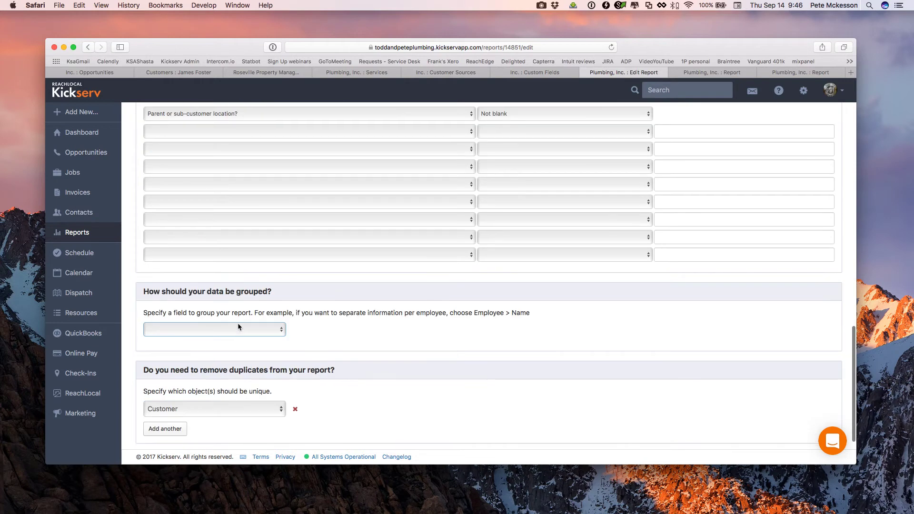
pyautogui.scroll(5, 362, 328)
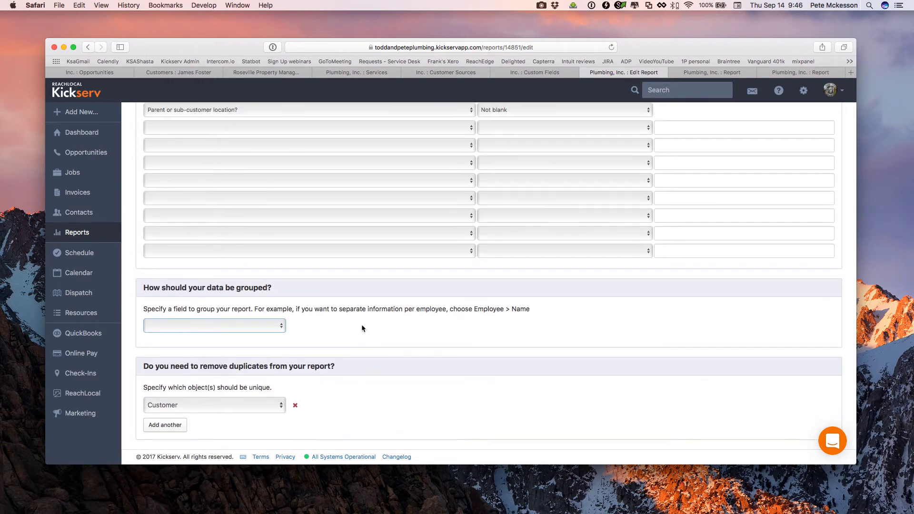
pyautogui.scroll(-3, 362, 328)
pyautogui.scroll(-2, 362, 328)
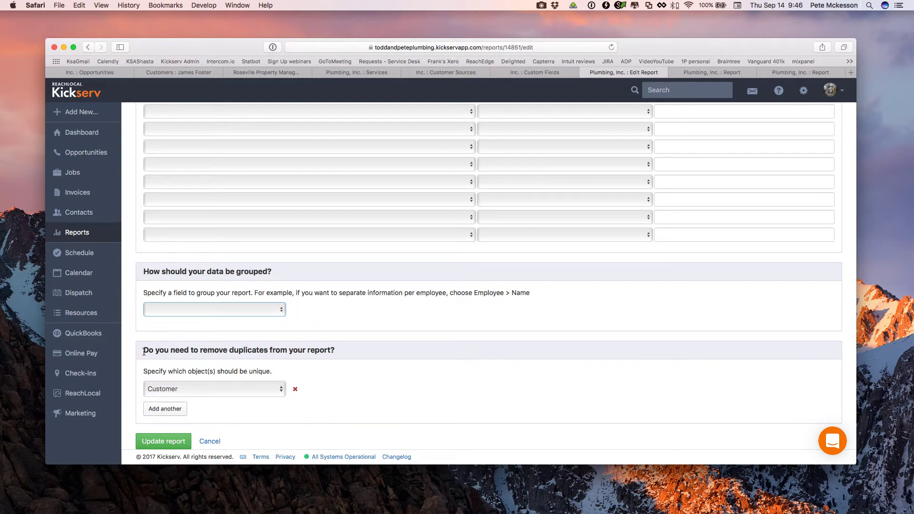
pyautogui.moveTo(149, 352); pyautogui.dragTo(315, 354)
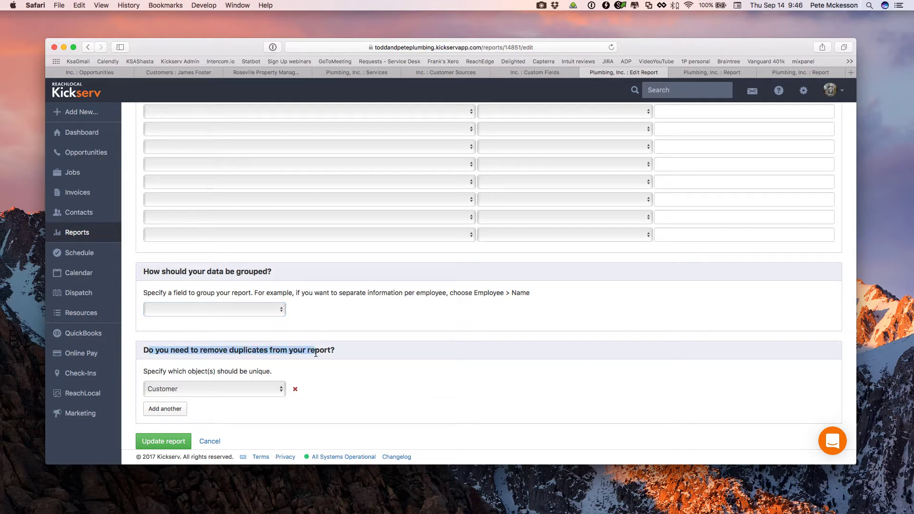
pyautogui.click(316, 353)
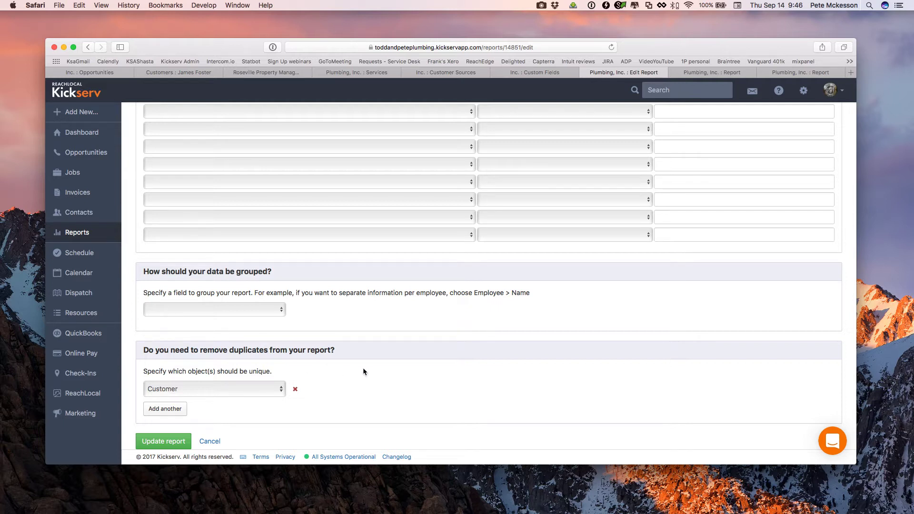
pyautogui.click(170, 443)
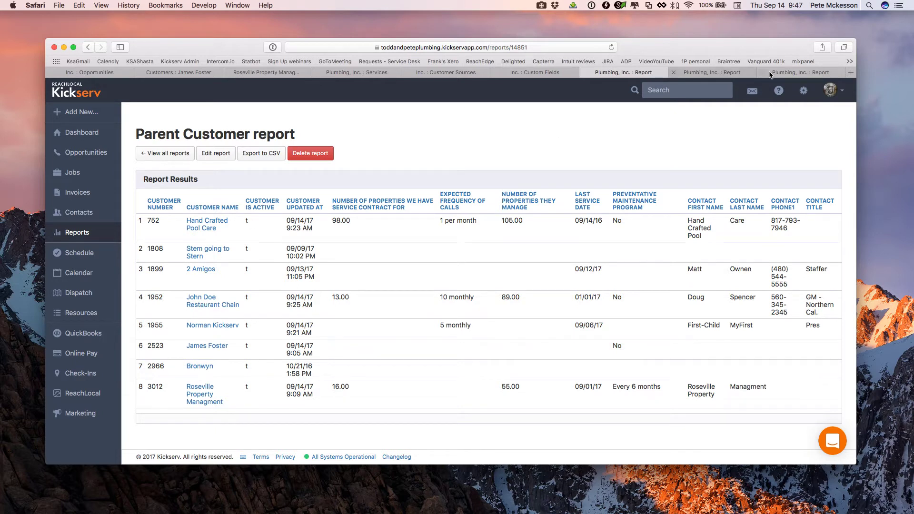
# Step: After reviewing the eight-customer Parent Customer results, switch to another open report
pyautogui.click(787, 74)
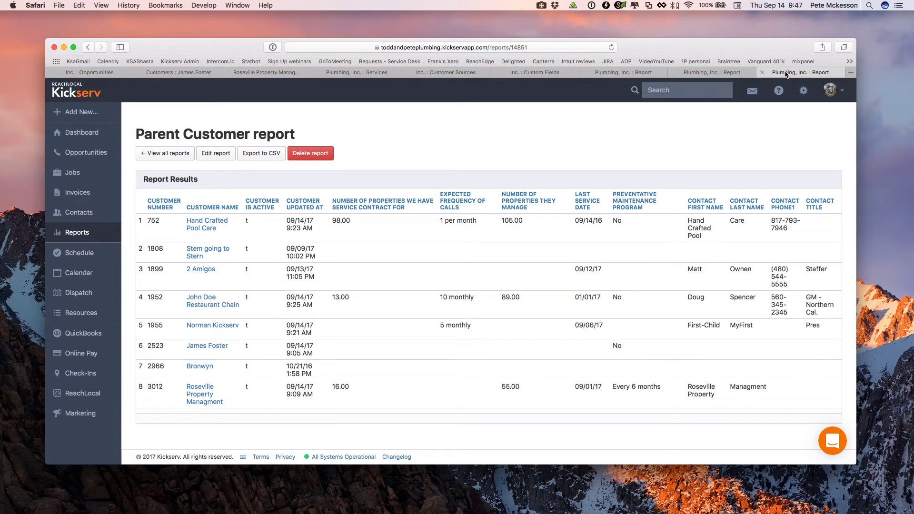
# Step: Edit the Last Service Date report, review its columns and non-blank Last Service Date filter, then save
pyautogui.click(707, 74)
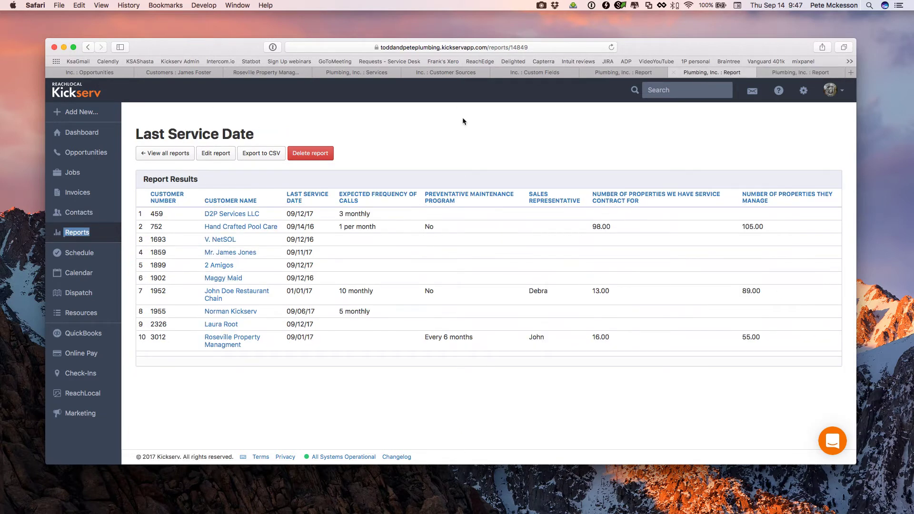
pyautogui.click(214, 153)
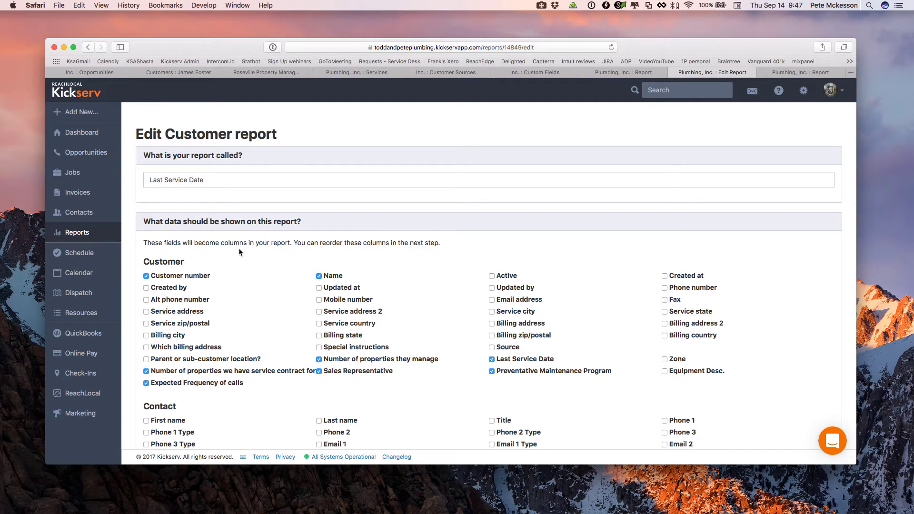
pyautogui.scroll(-1, 239, 252)
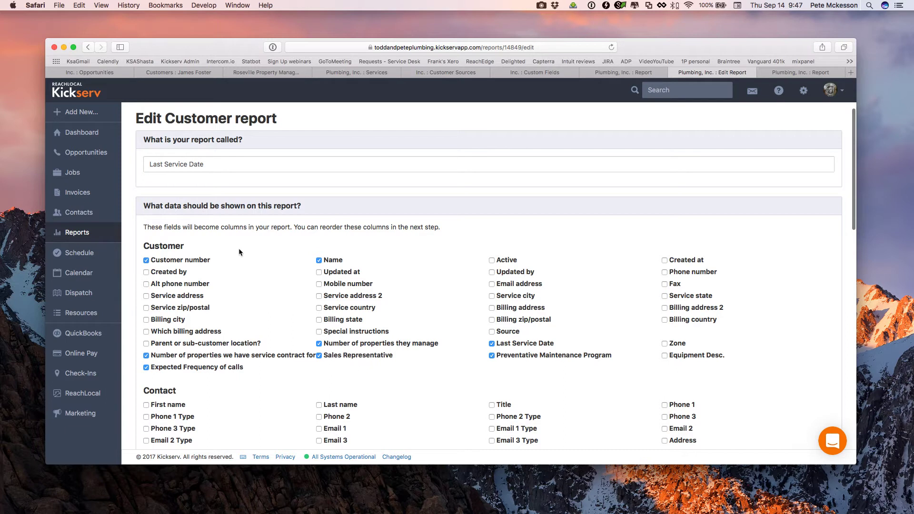
pyautogui.scroll(-1, 240, 252)
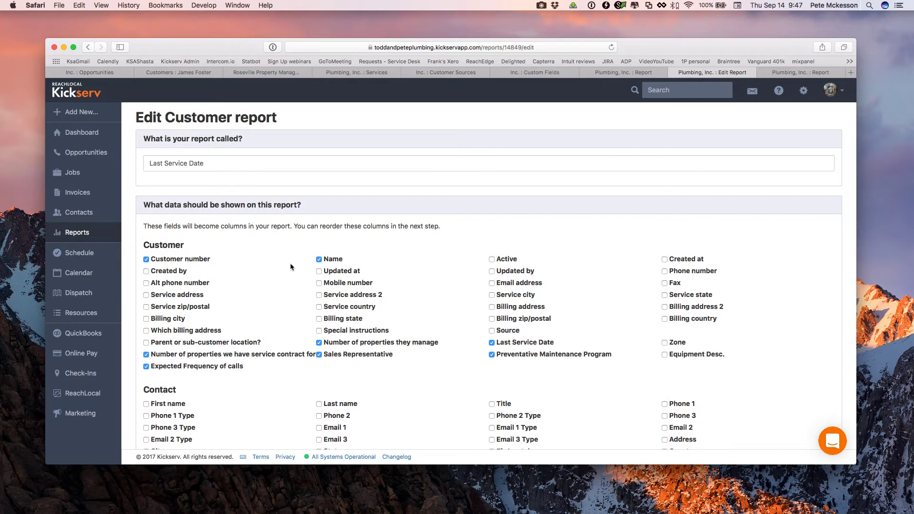
pyautogui.scroll(-10, 299, 302)
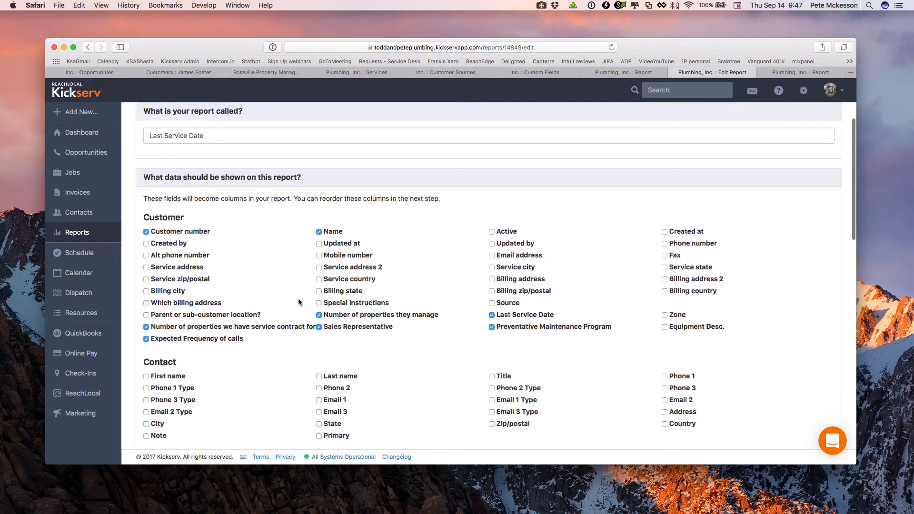
pyautogui.scroll(-4, 299, 302)
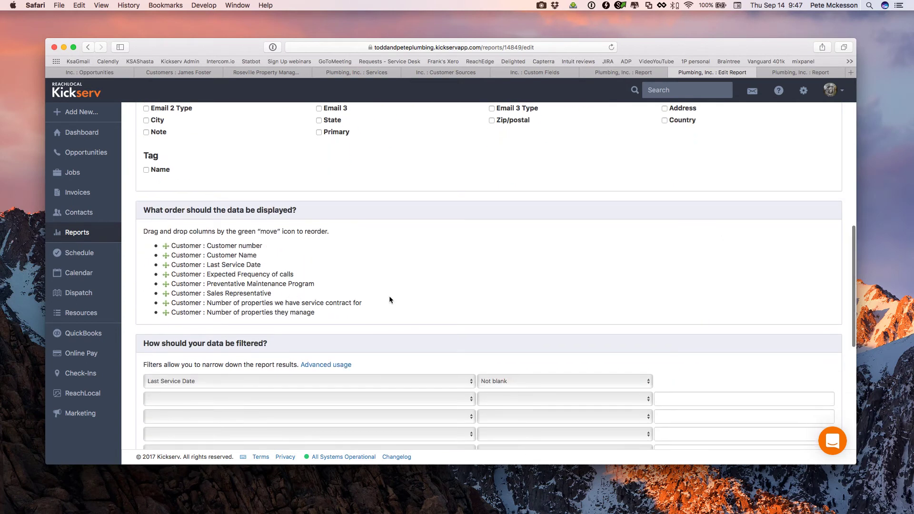
pyautogui.scroll(-7, 389, 296)
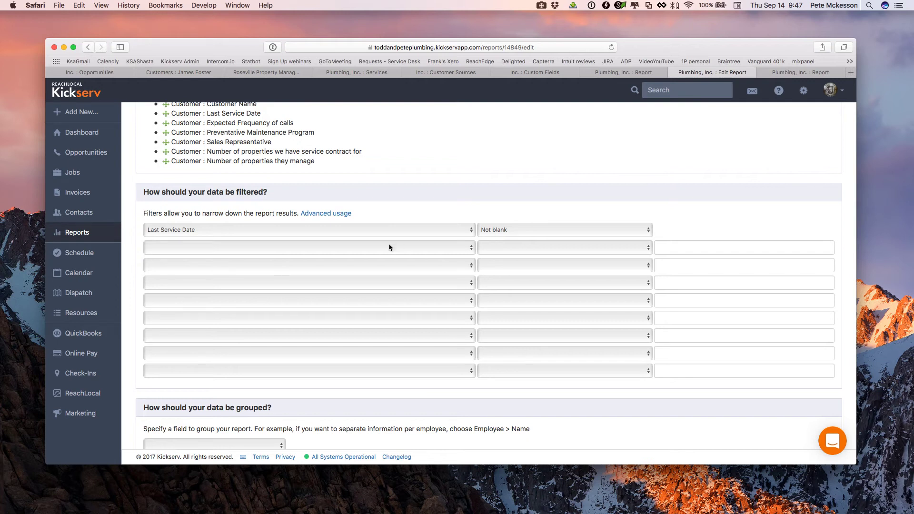
pyautogui.scroll(-5, 394, 300)
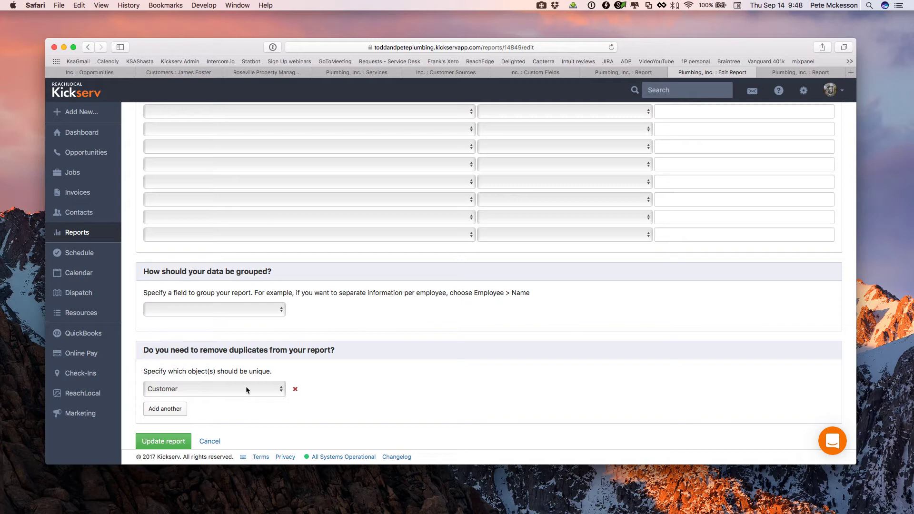
pyautogui.click(170, 445)
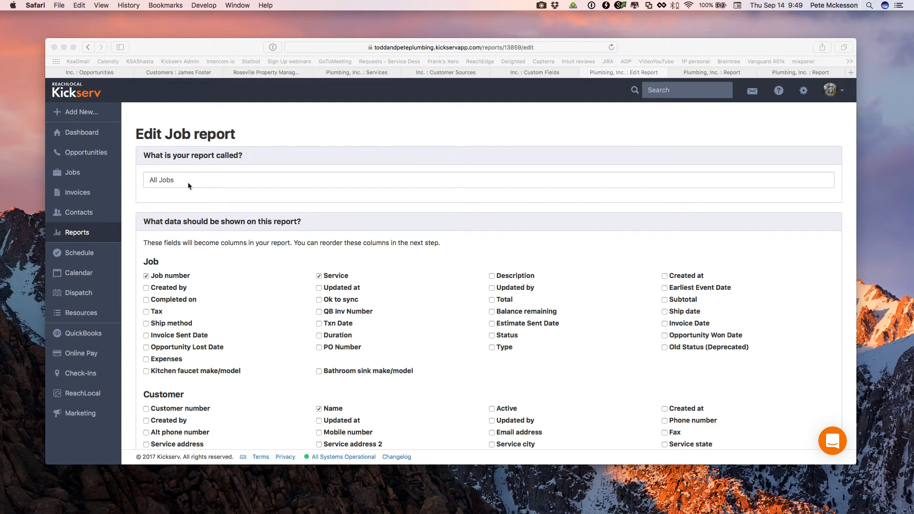
# Step: Confirm All Jobs uses Completed on 05/01/2017 to today and Job : Service grouping, then save
pyautogui.scroll(-2, 188, 182)
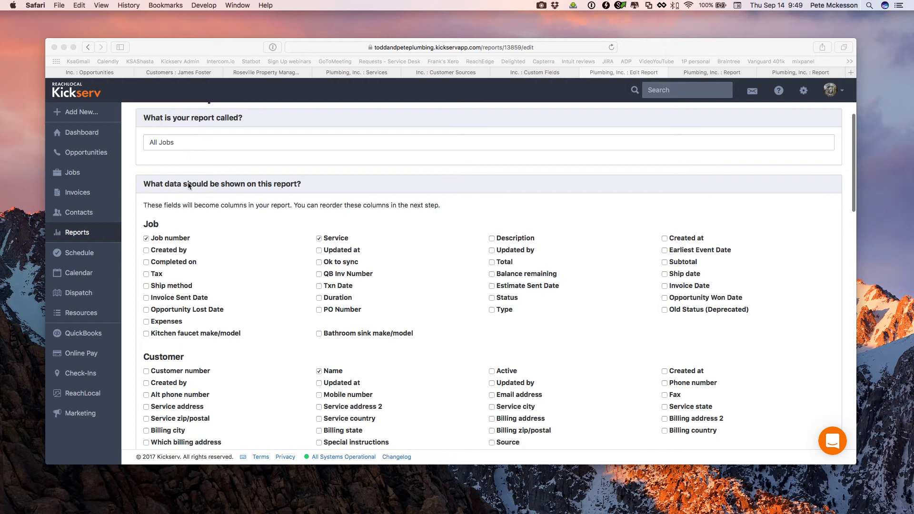
pyautogui.click(148, 241)
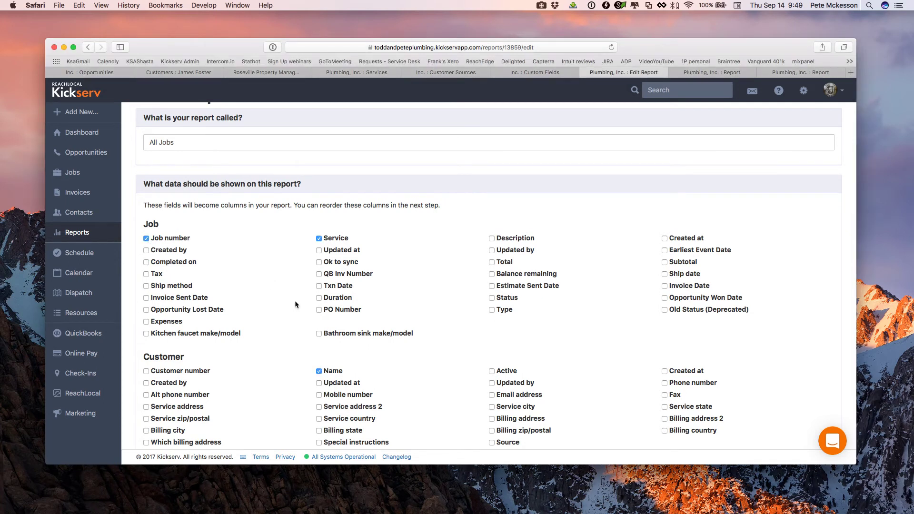
pyautogui.scroll(-1, 296, 301)
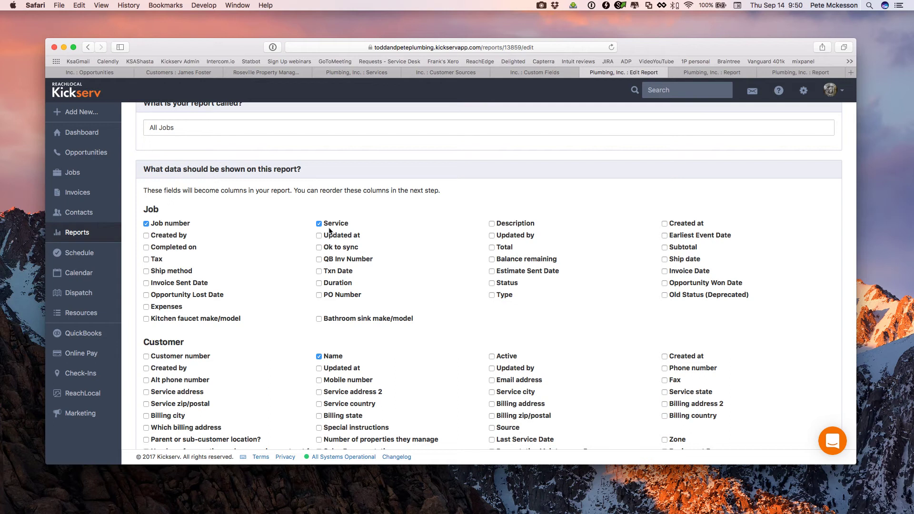
pyautogui.scroll(-10, 328, 329)
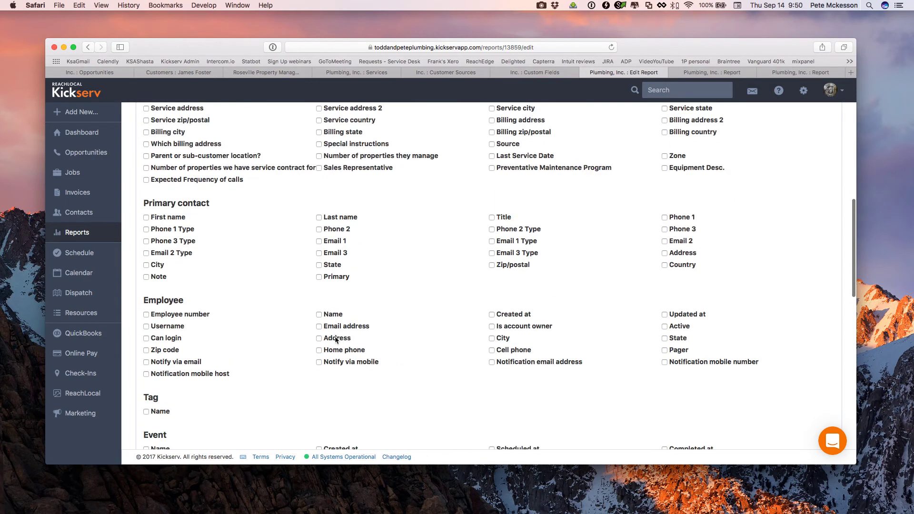
pyautogui.scroll(-8, 335, 339)
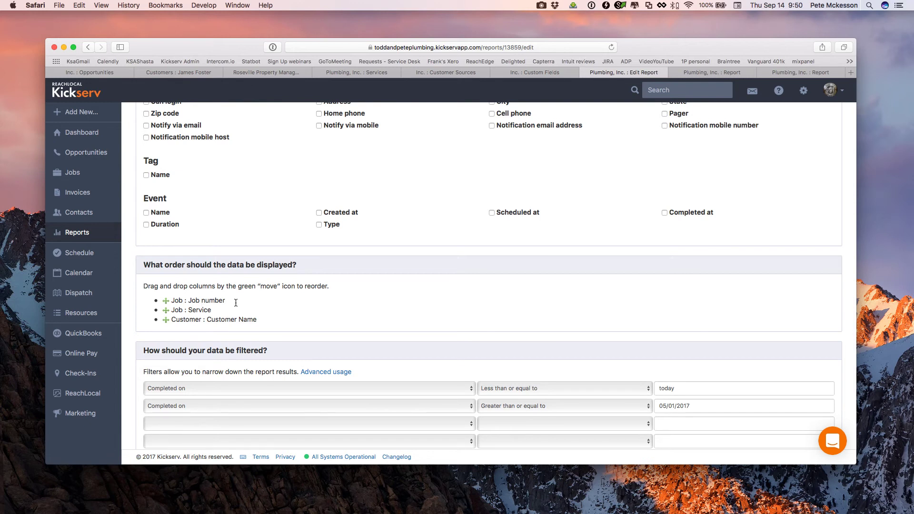
pyautogui.scroll(-5, 371, 313)
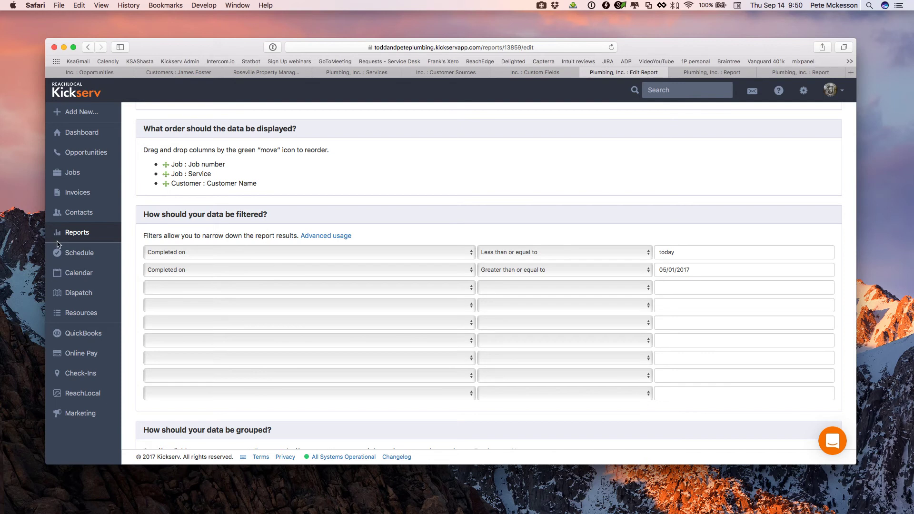
pyautogui.scroll(-5, 238, 265)
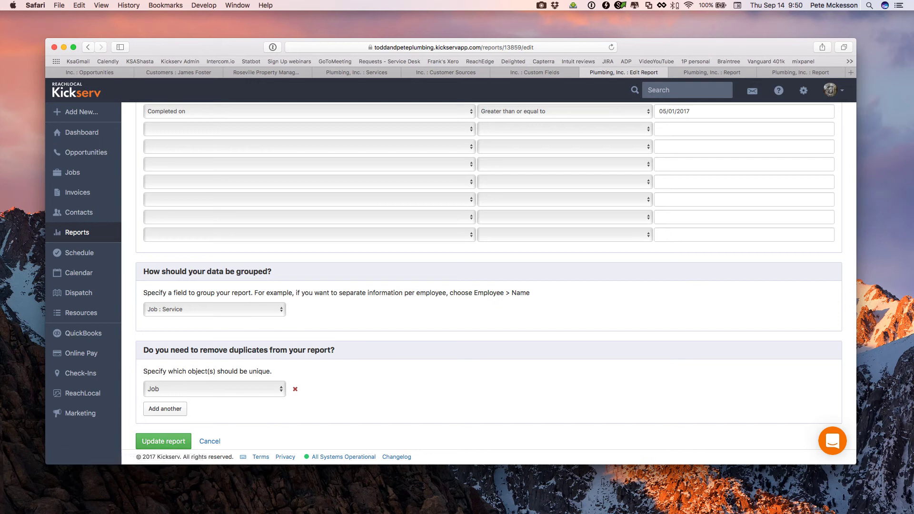
pyautogui.click(164, 441)
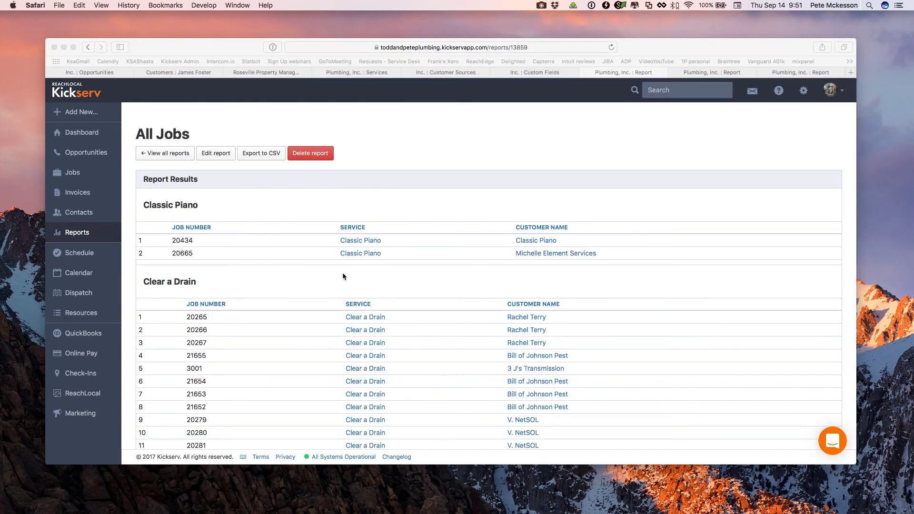
pyautogui.scroll(-2, 342, 276)
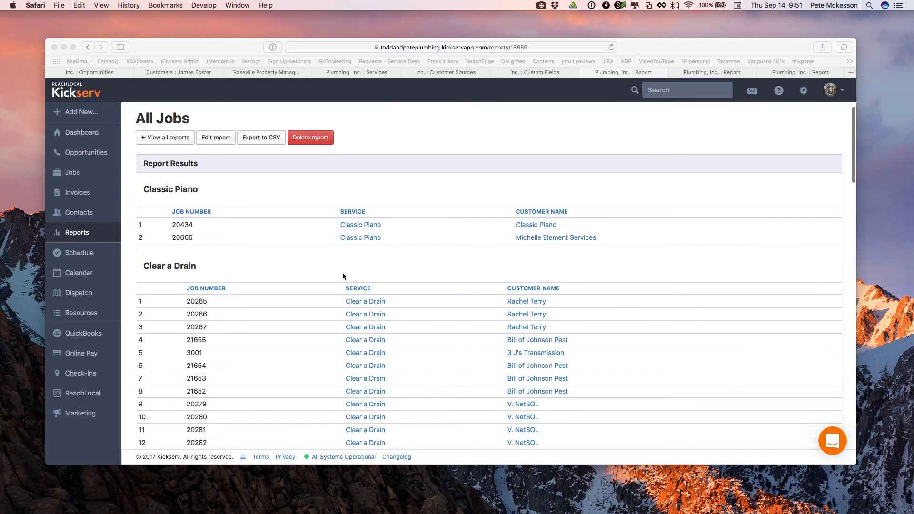
pyautogui.scroll(-1, 343, 276)
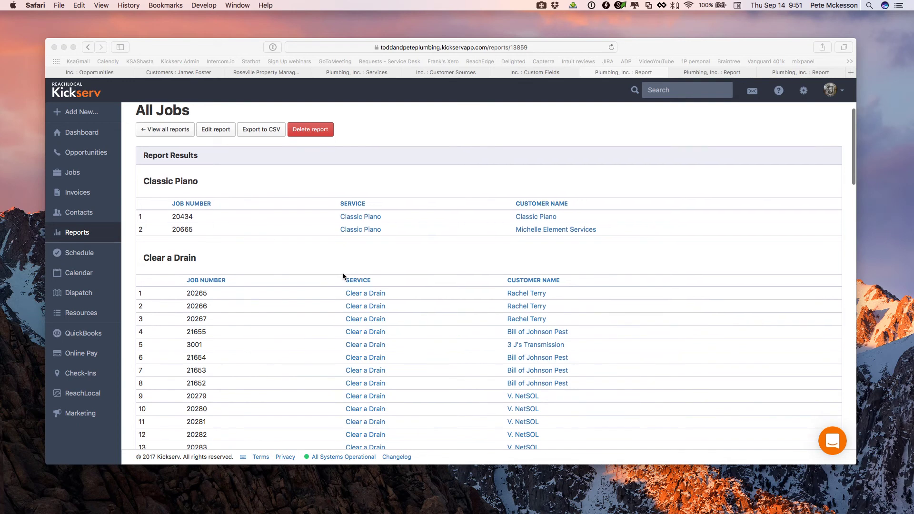
pyautogui.scroll(-3, 343, 274)
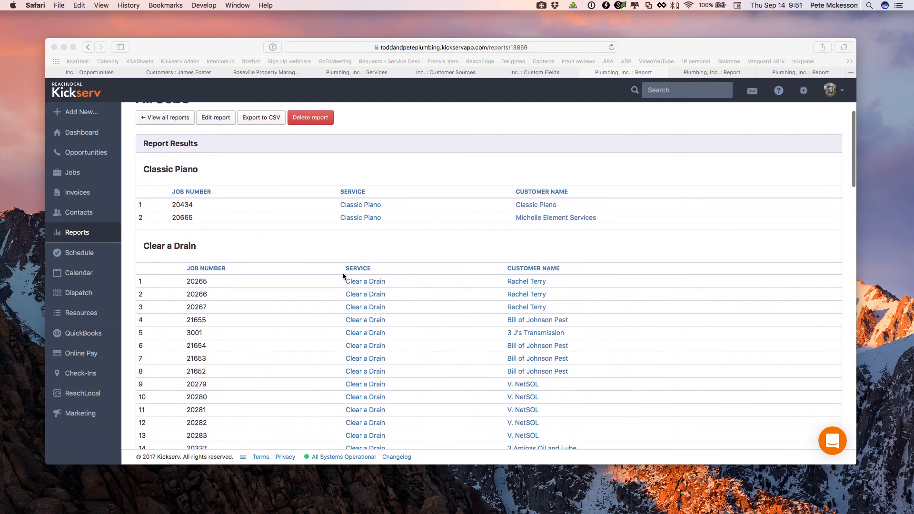
pyautogui.scroll(-20, 343, 276)
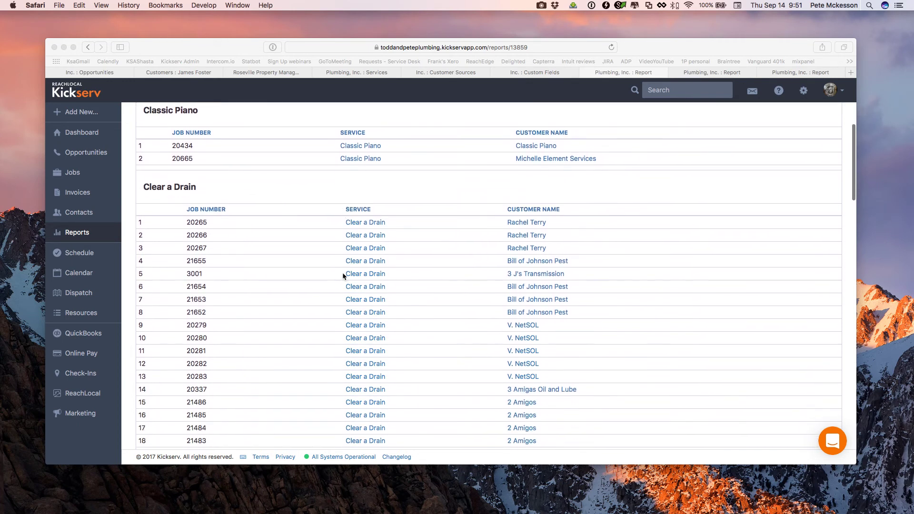
pyautogui.scroll(-20, 343, 276)
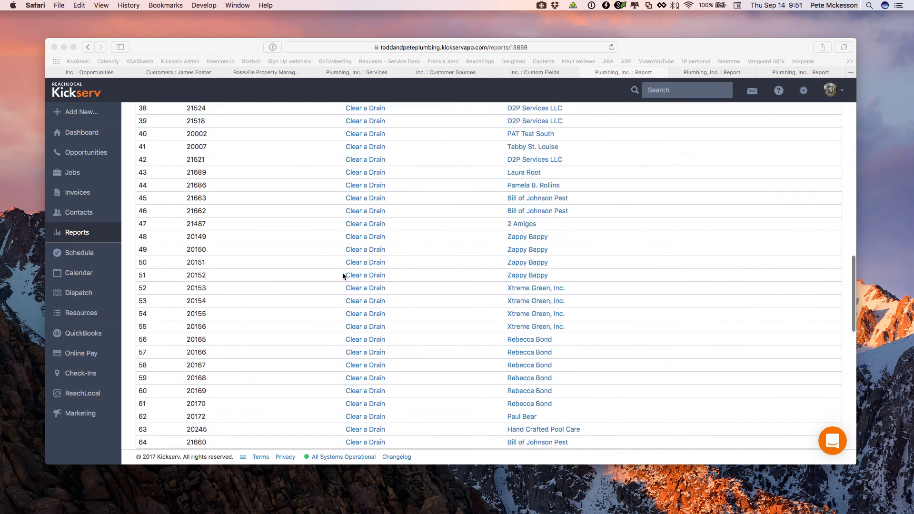
pyautogui.scroll(-20, 343, 276)
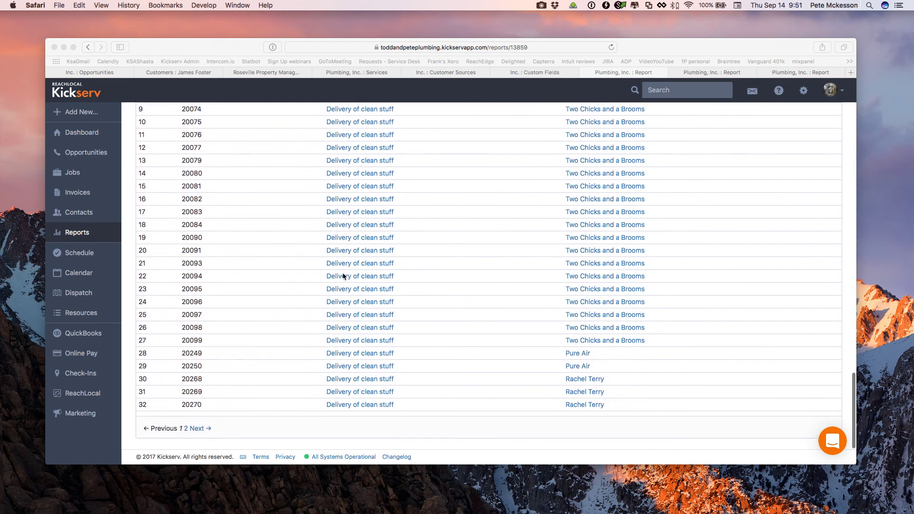
pyautogui.scroll(20, 343, 276)
pyautogui.scroll(20, 343, 276)
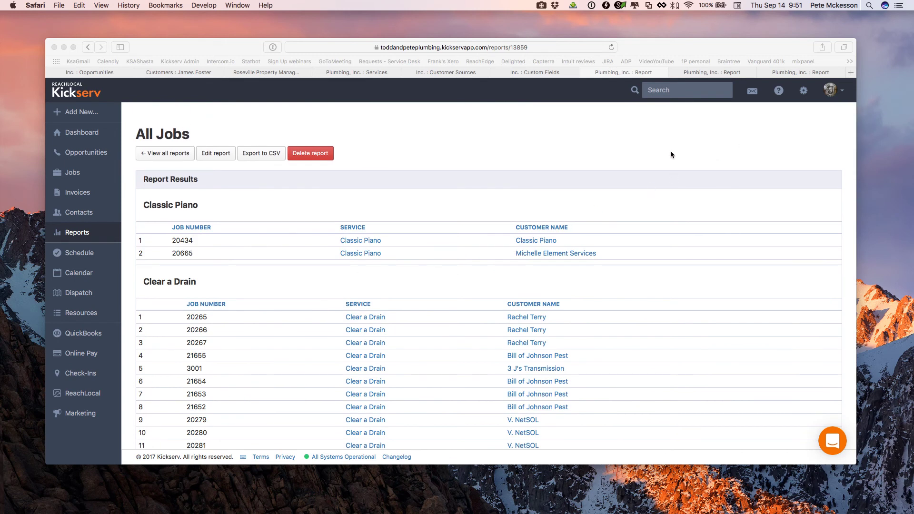
# Step: Look over the opportunities list and the residential service-location customer's record
pyautogui.click(95, 72)
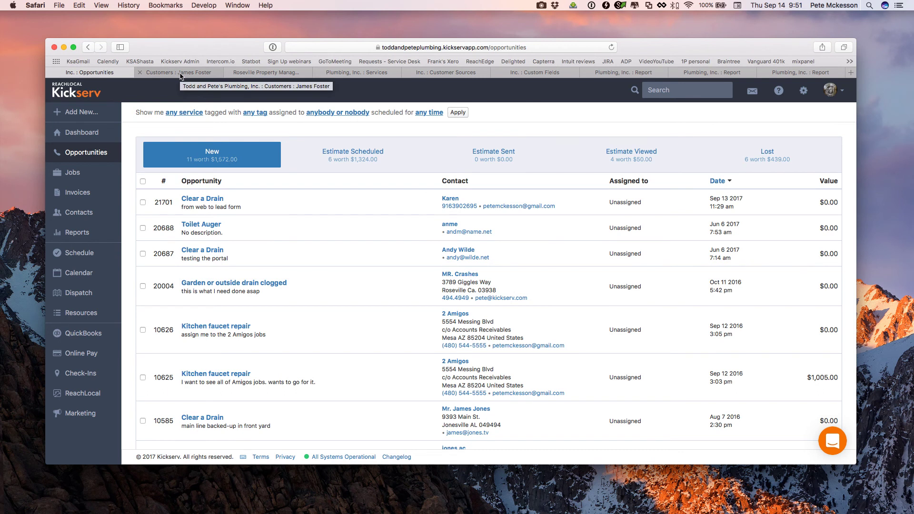
pyautogui.click(180, 74)
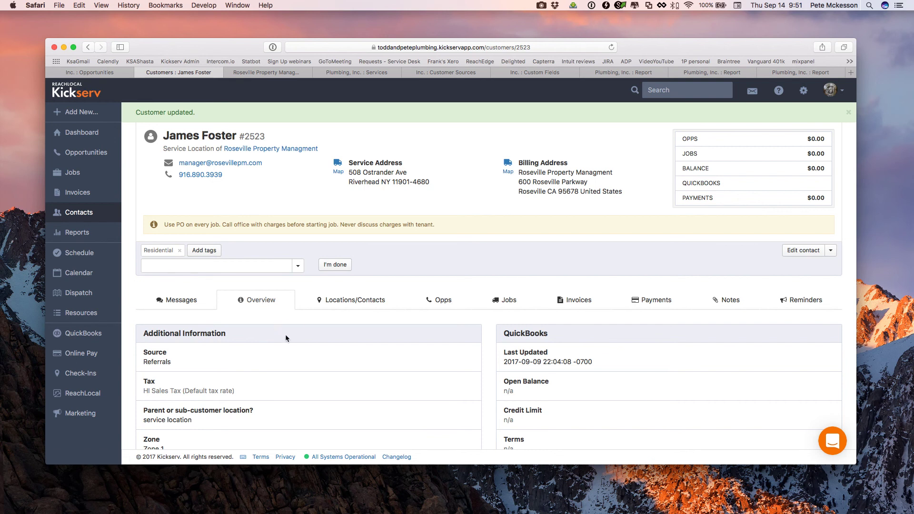
pyautogui.scroll(-5, 286, 337)
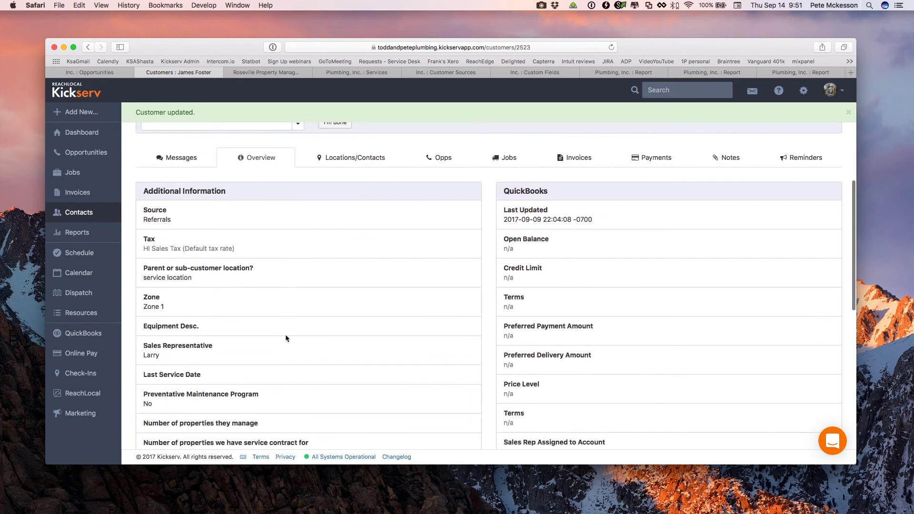
pyautogui.scroll(10, 286, 337)
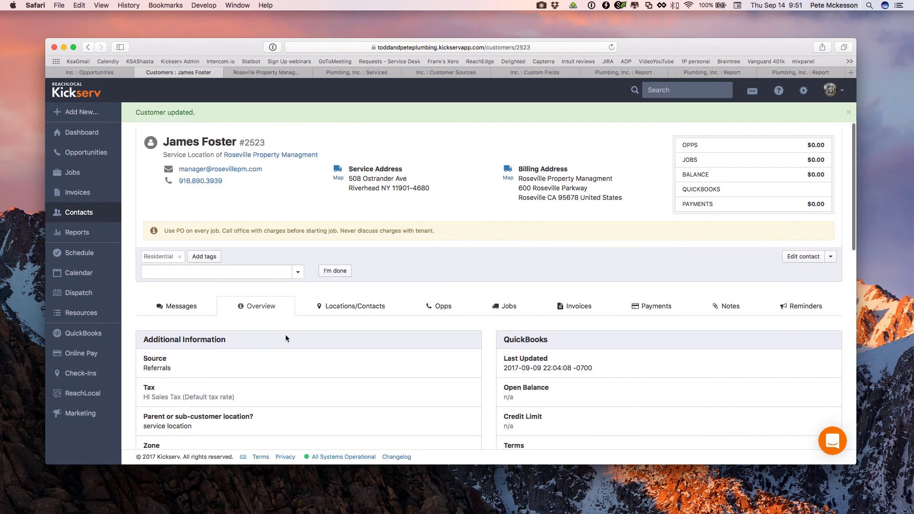
# Step: Review Roseville Property Managment's Additional Information, such as sales representative and properties managed
pyautogui.click(283, 75)
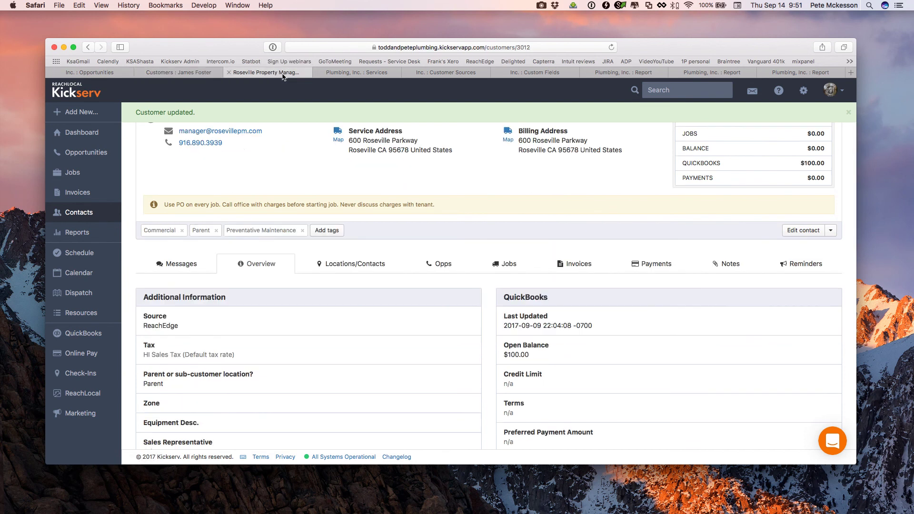
pyautogui.scroll(2, 262, 161)
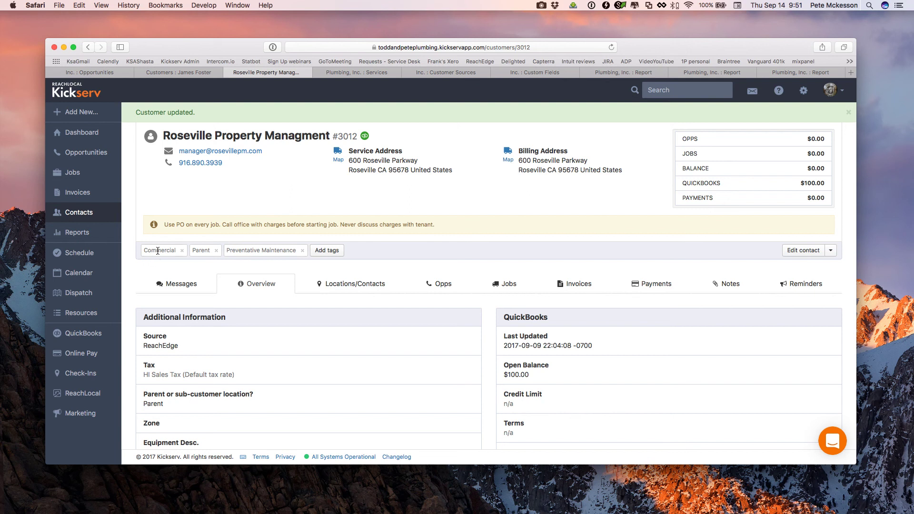
pyautogui.scroll(-5, 280, 317)
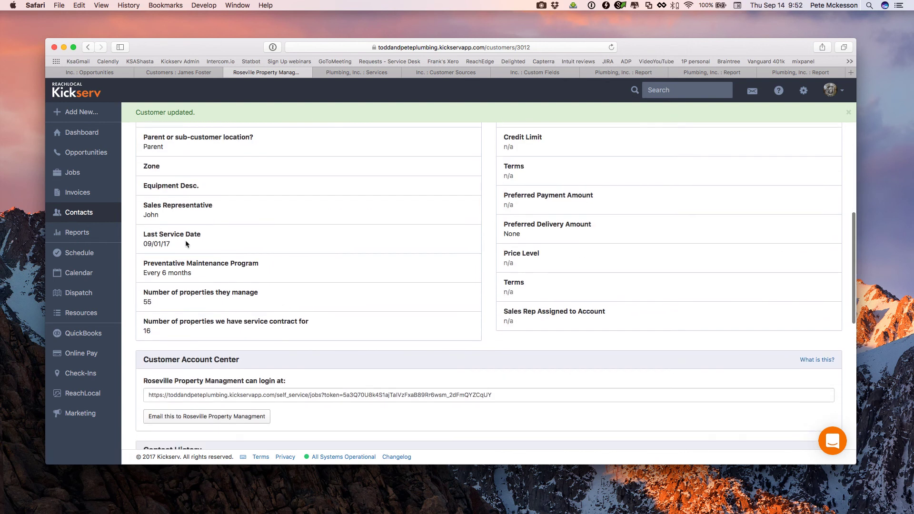
pyautogui.scroll(6, 299, 260)
# Step: Recap the active services, customer sources, and custom contact and work fields
pyautogui.click(356, 72)
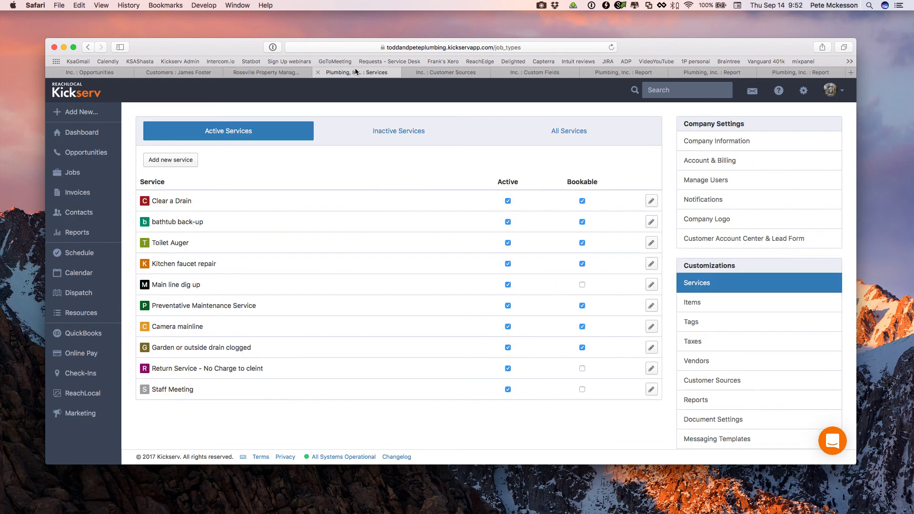
pyautogui.click(444, 75)
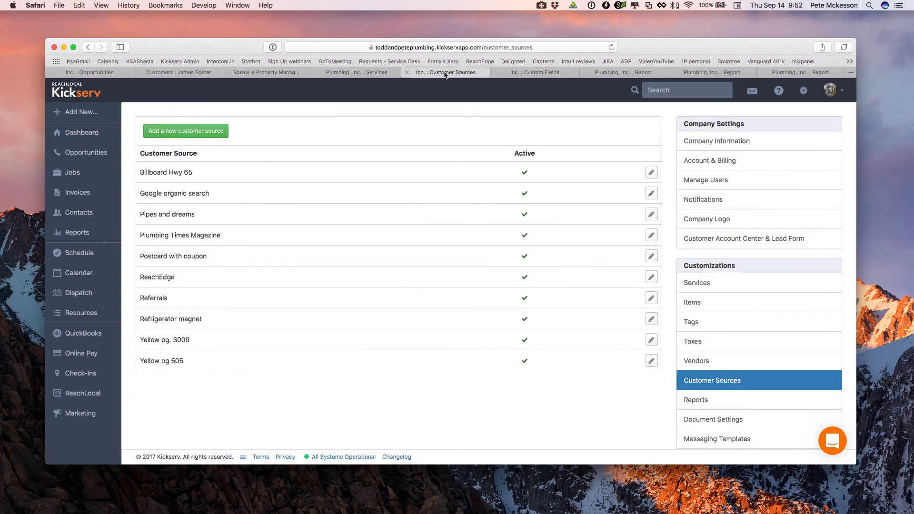
pyautogui.click(534, 74)
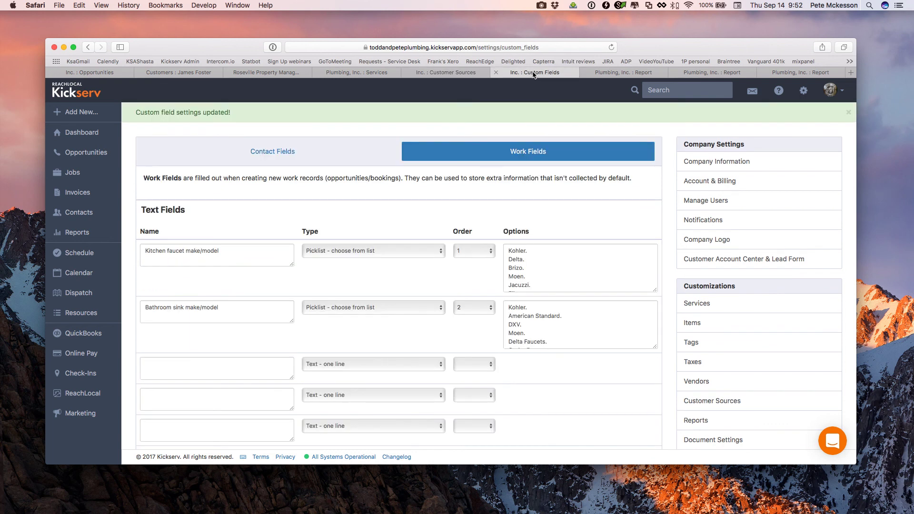
pyautogui.click(260, 160)
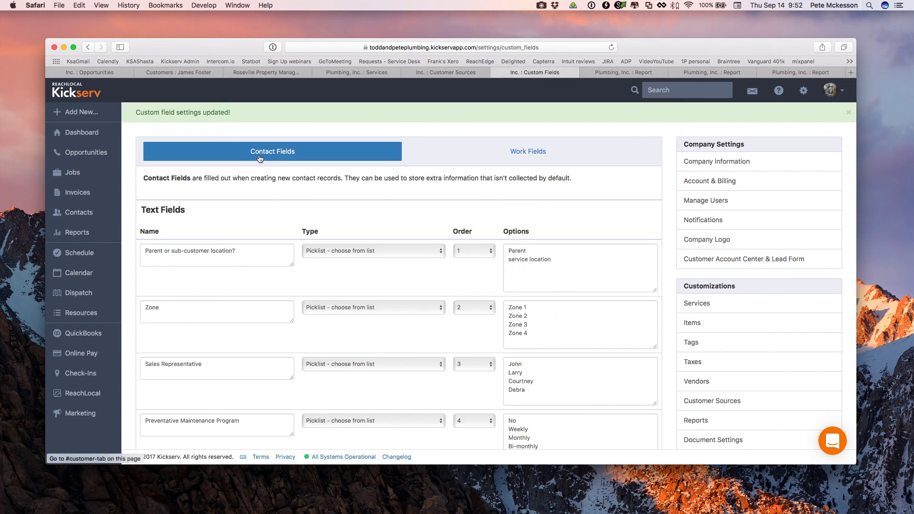
pyautogui.click(523, 158)
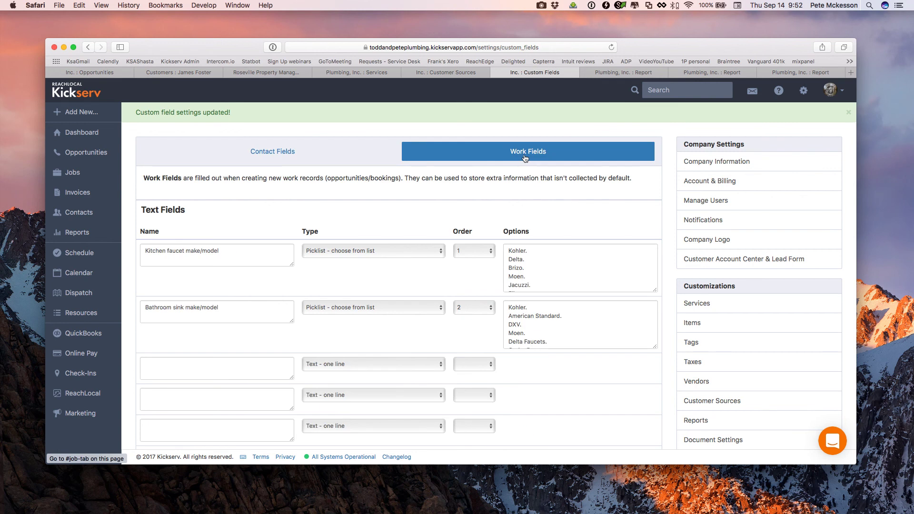
pyautogui.click(265, 159)
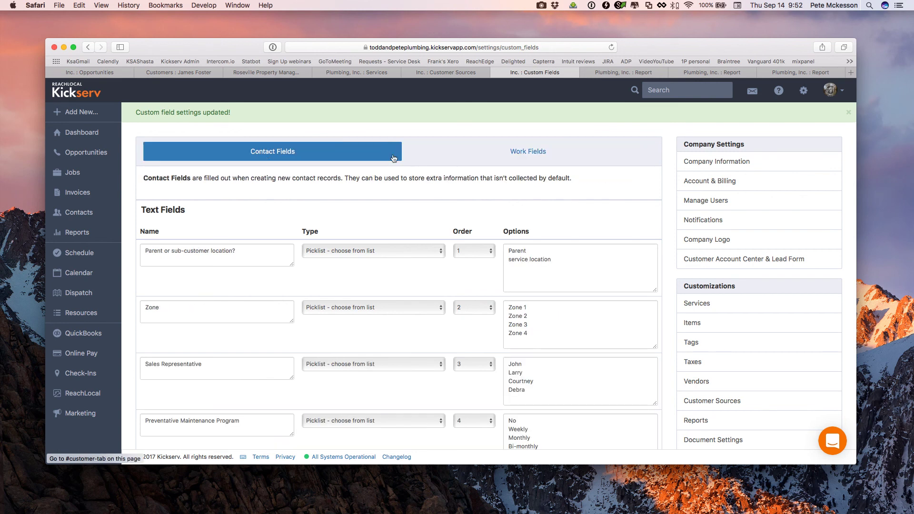
# Step: Recap the All Jobs and Parent Customer reports, ending on the all-reports overview
pyautogui.click(605, 75)
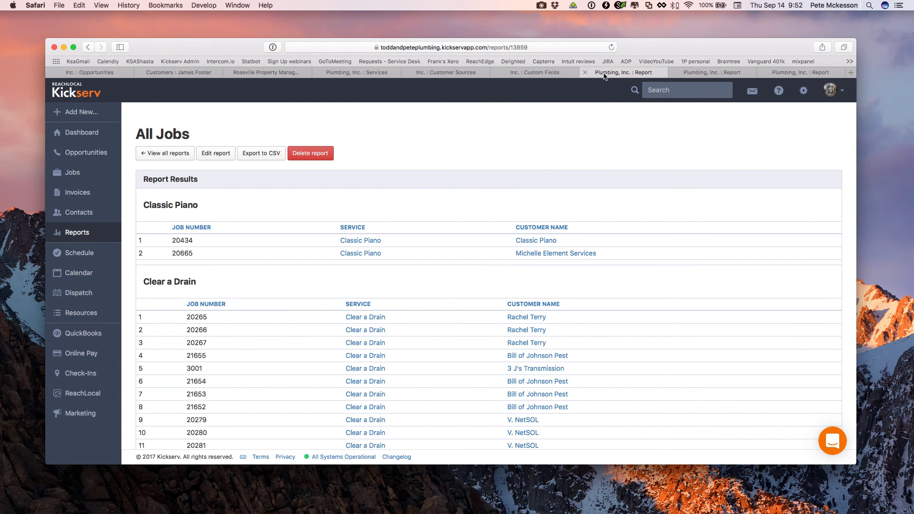
pyautogui.click(778, 74)
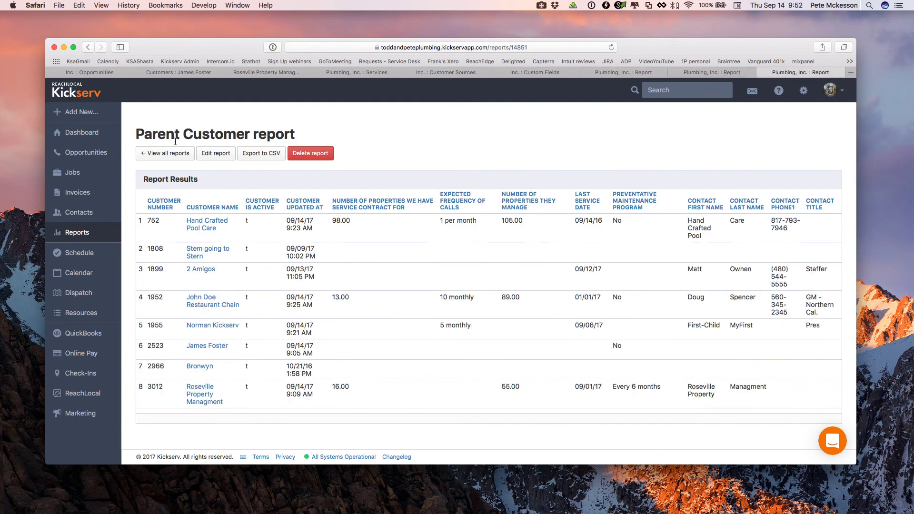
pyautogui.click(165, 154)
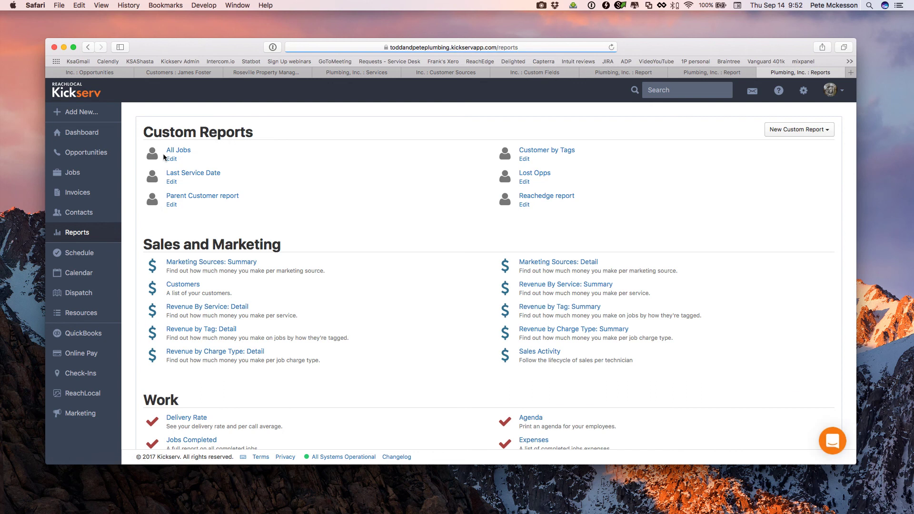